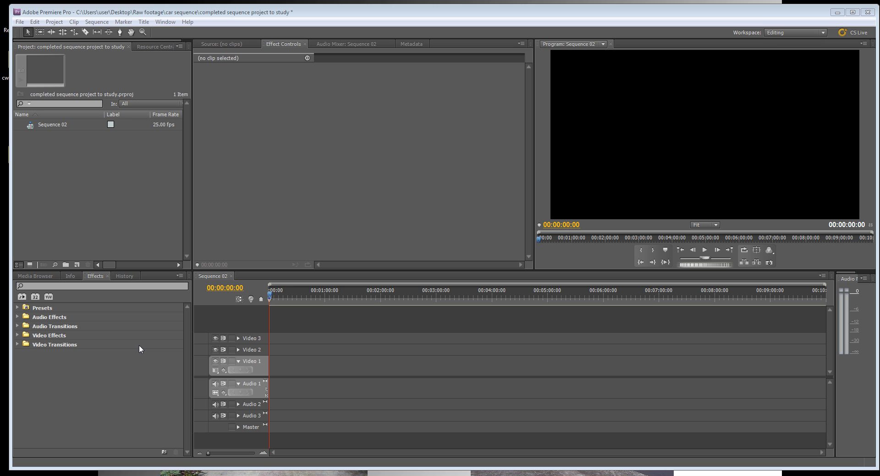
- Import all eleven car clips, car arriving home.MOV through walking to car.MOV, into the project
click(20, 22)
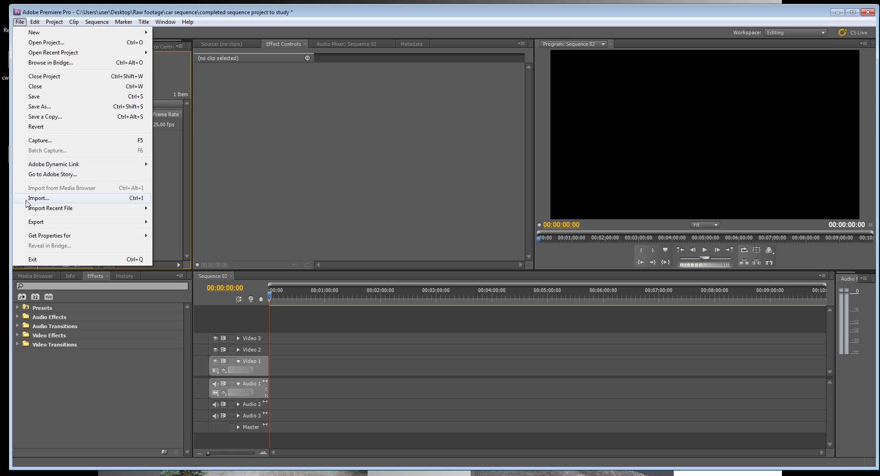
click(59, 198)
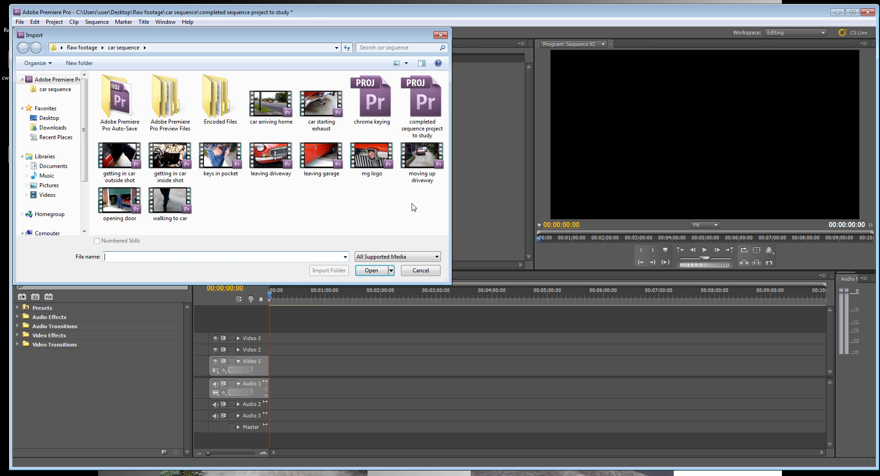
drag(413, 208, 125, 154)
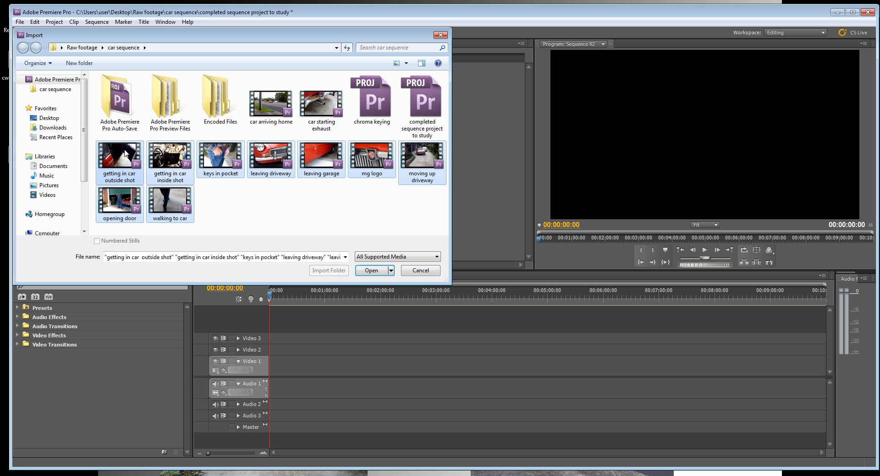
ctrl+click(269, 105)
ctrl+click(312, 103)
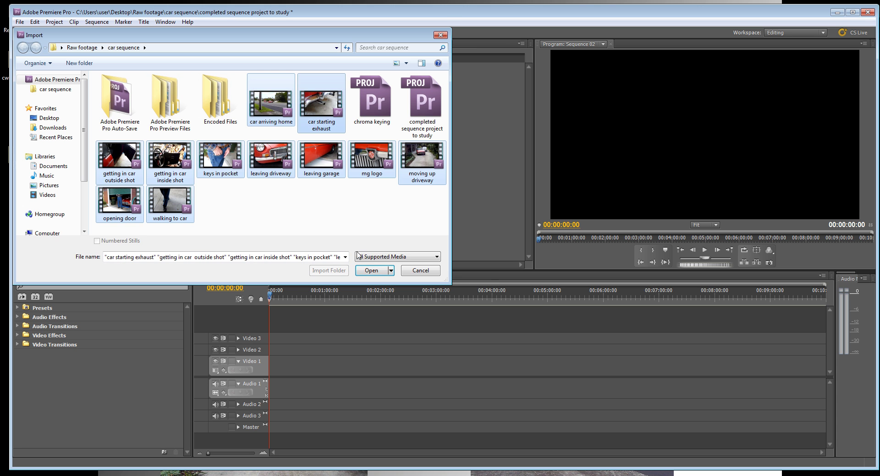
click(365, 269)
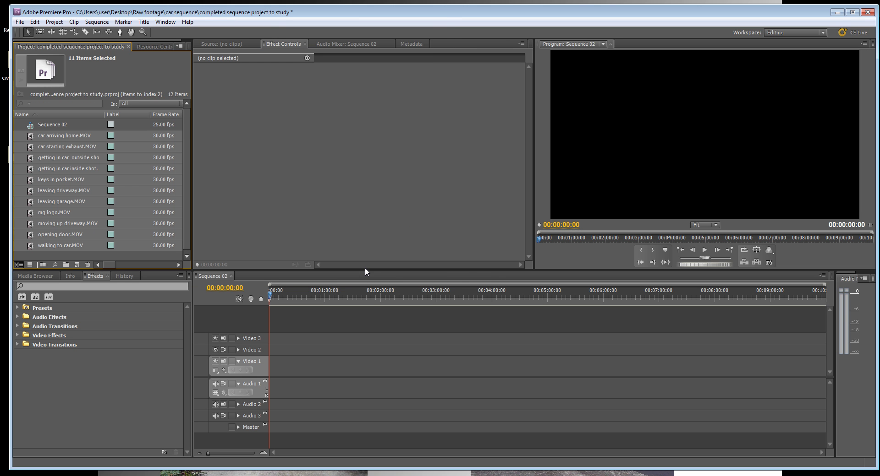
click(75, 138)
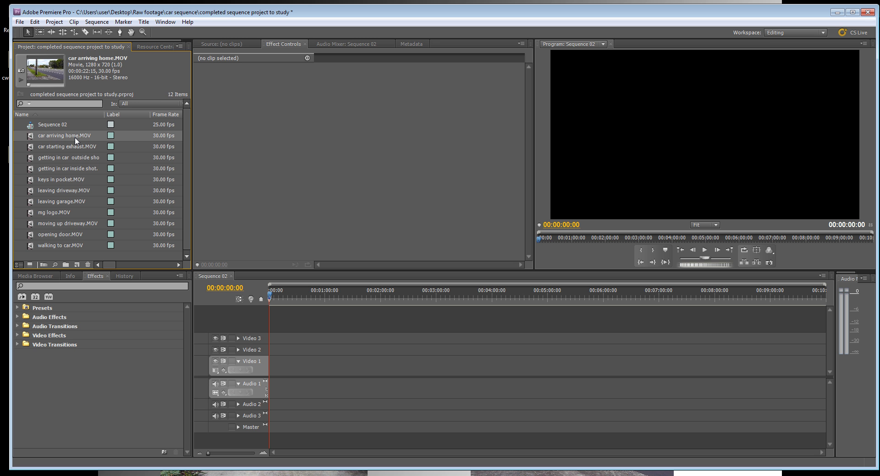
click(836, 13)
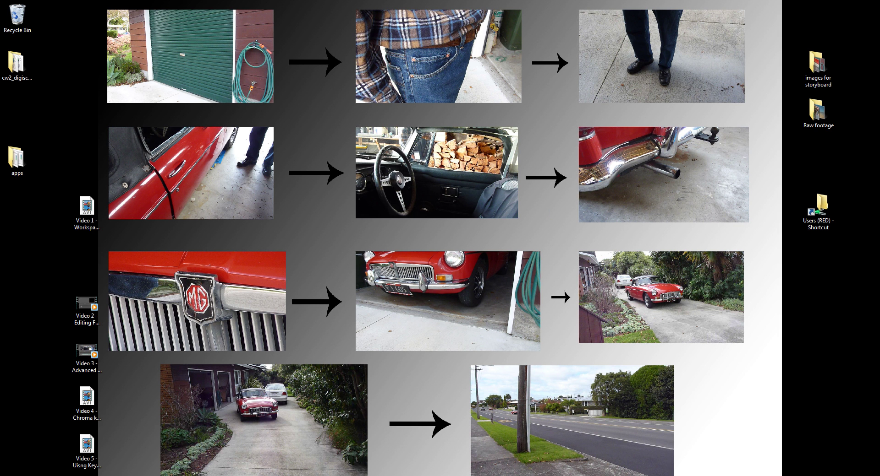
- Return to Premiere Pro, show the empty Source monitor, and select opening door.MOV
key(alt+Tab)
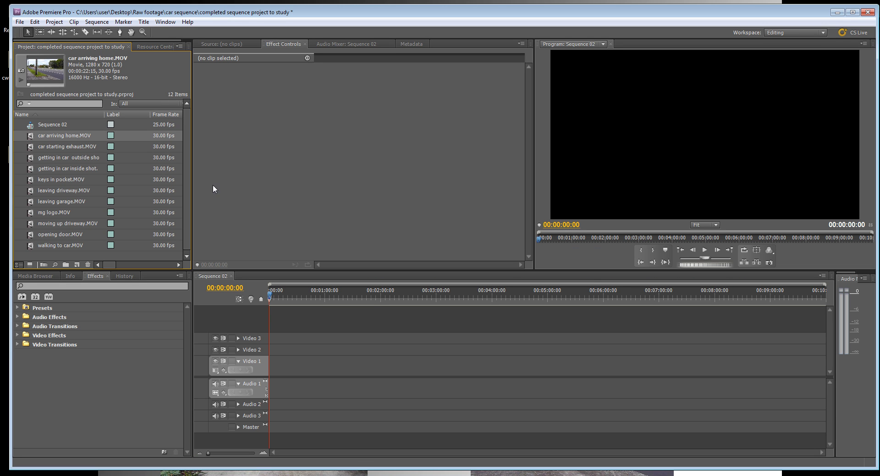
click(202, 44)
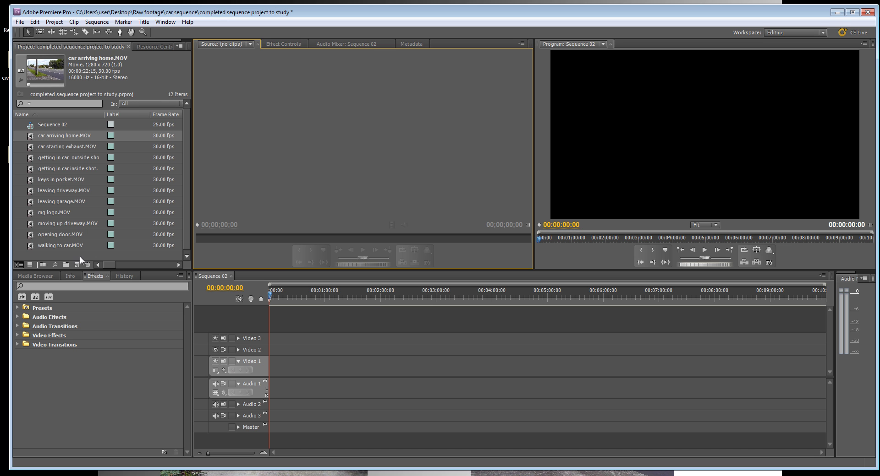
click(61, 202)
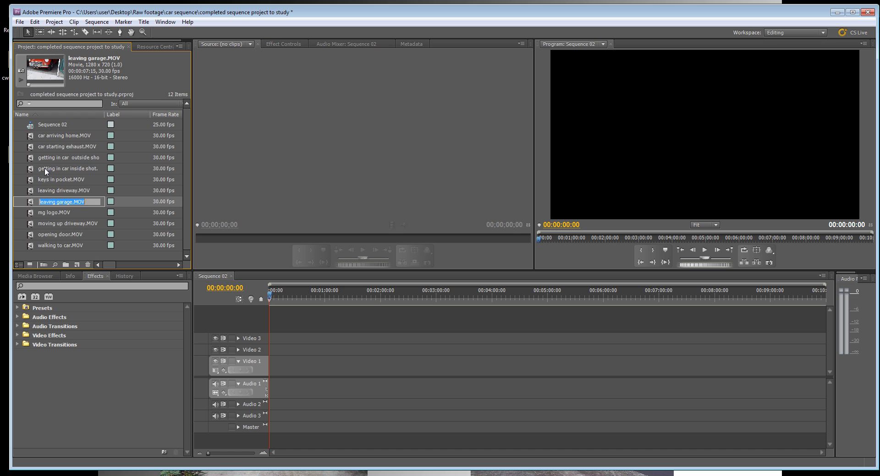
click(28, 237)
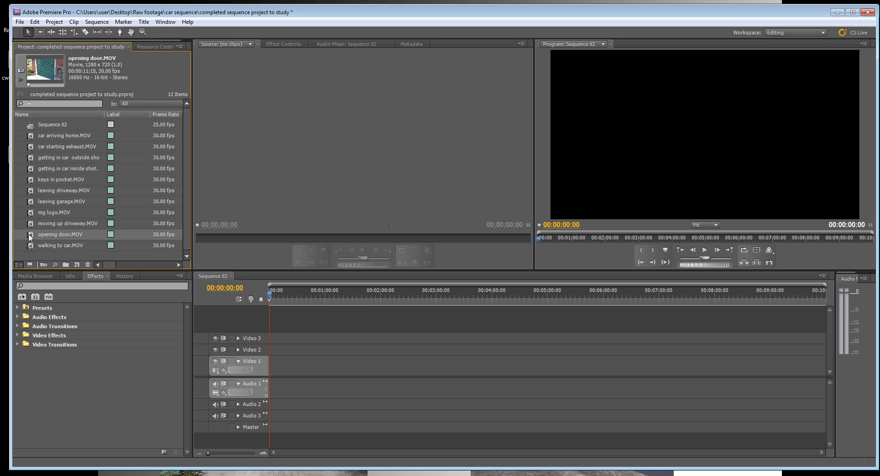
- Put opening door.MOV at the start of Sequence 02, zoom the timeline in, and preview two seconds
drag(28, 238, 275, 364)
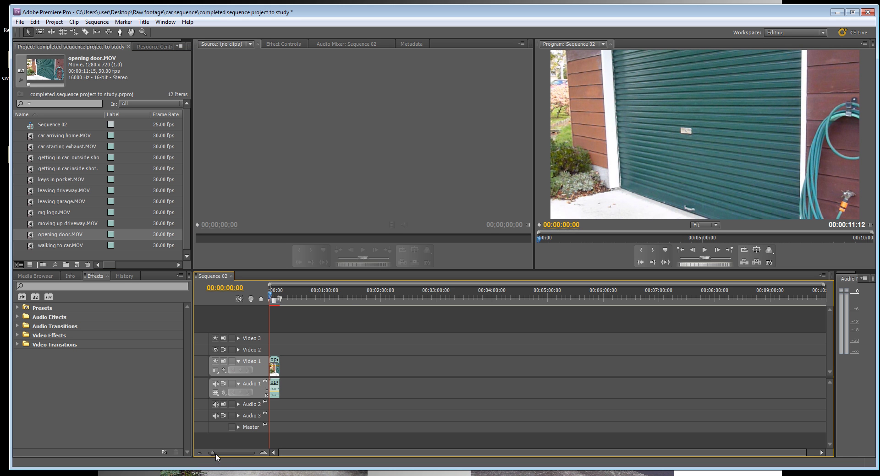
drag(213, 453, 226, 453)
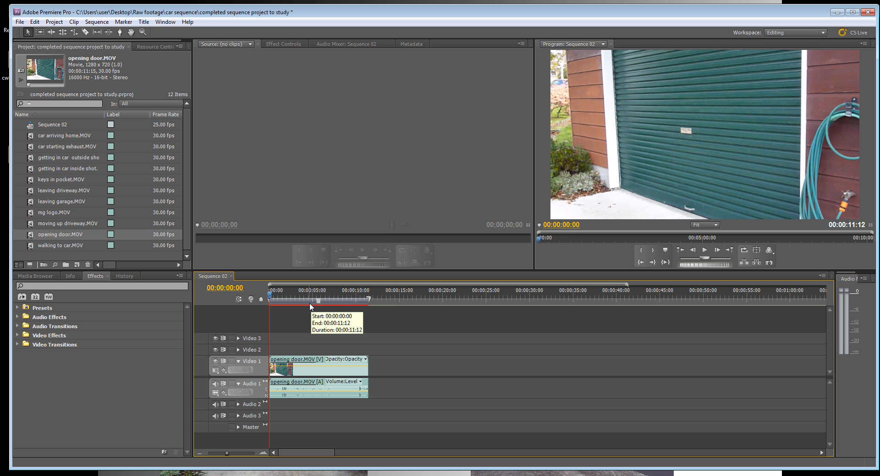
key(space)
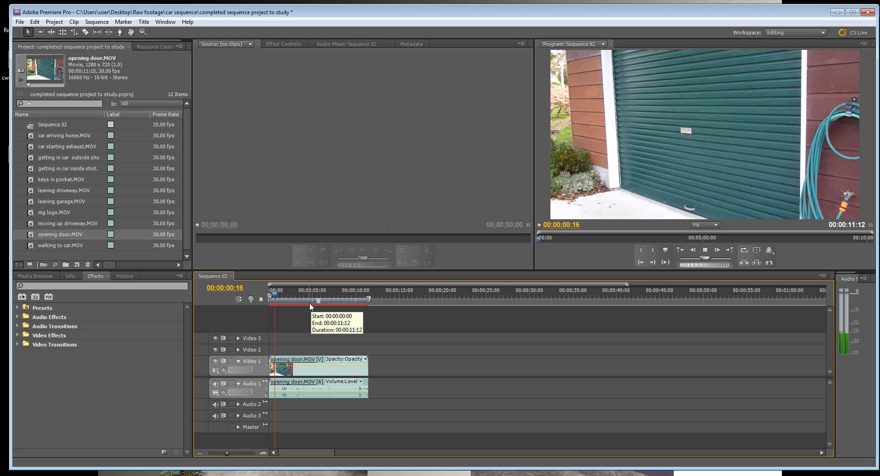
key(space)
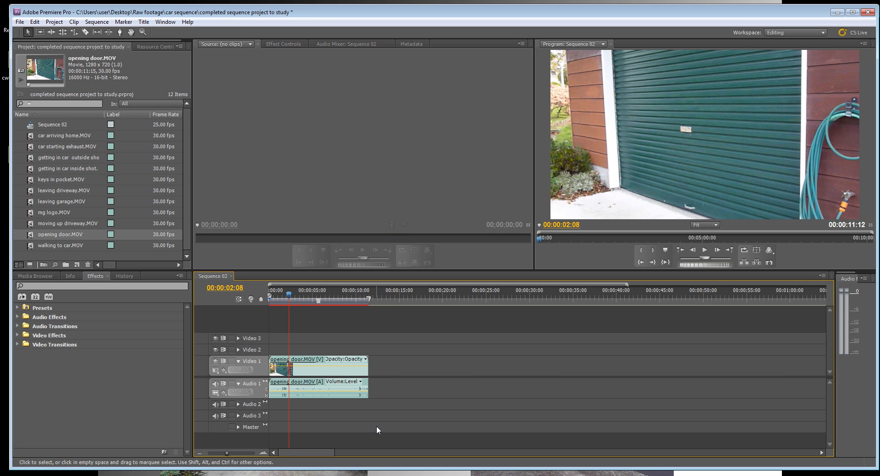
- Trim about two seconds off the start of the opening door clip and play it back
click(273, 363)
drag(273, 363, 292, 366)
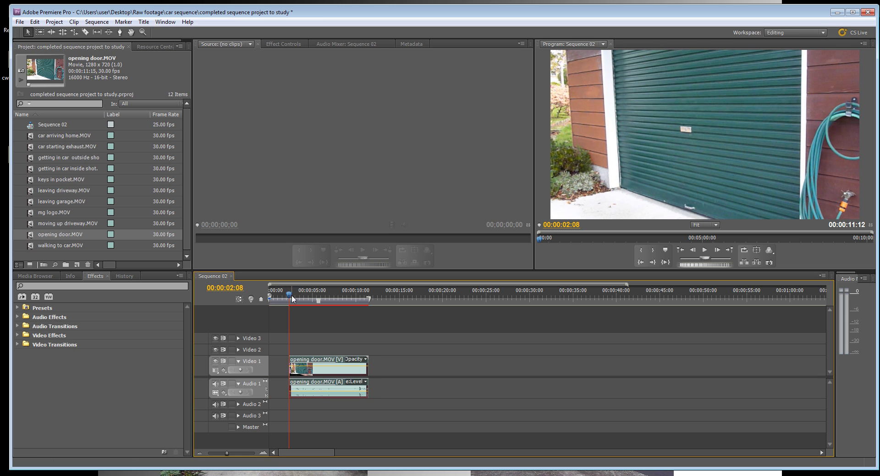
click(276, 300)
key(space)
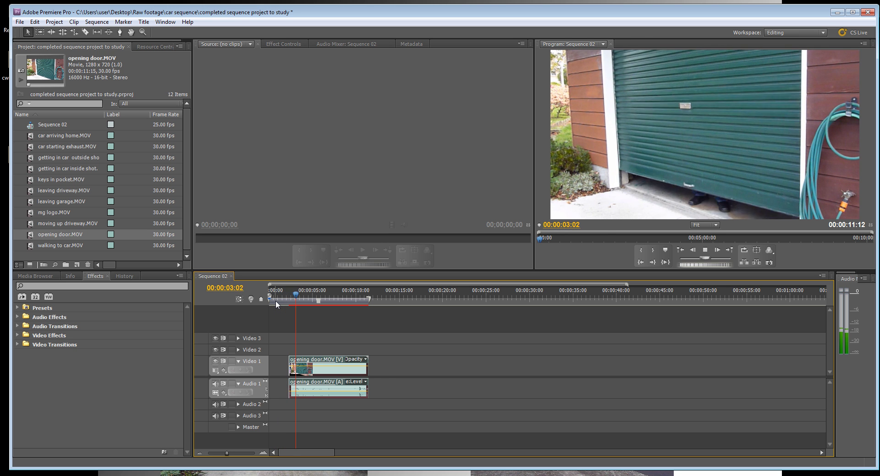
key(space)
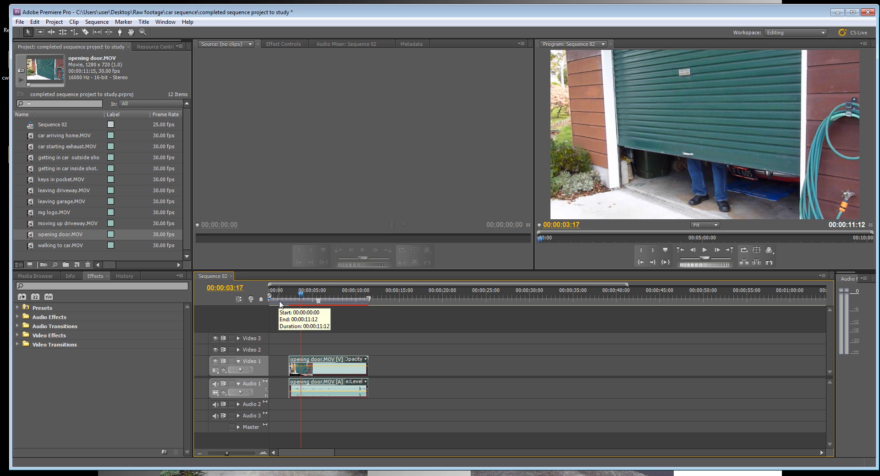
- Review the door opening and park the playhead at 00:00:10:00
drag(279, 305, 342, 306)
key(space)
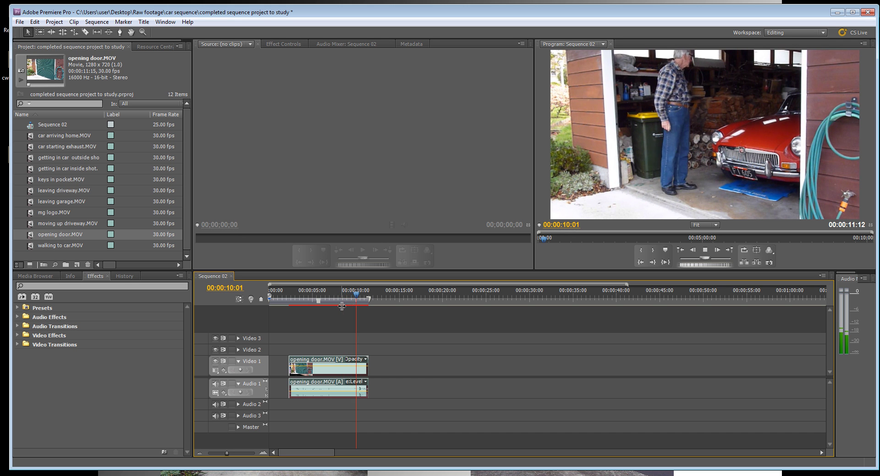
key(space)
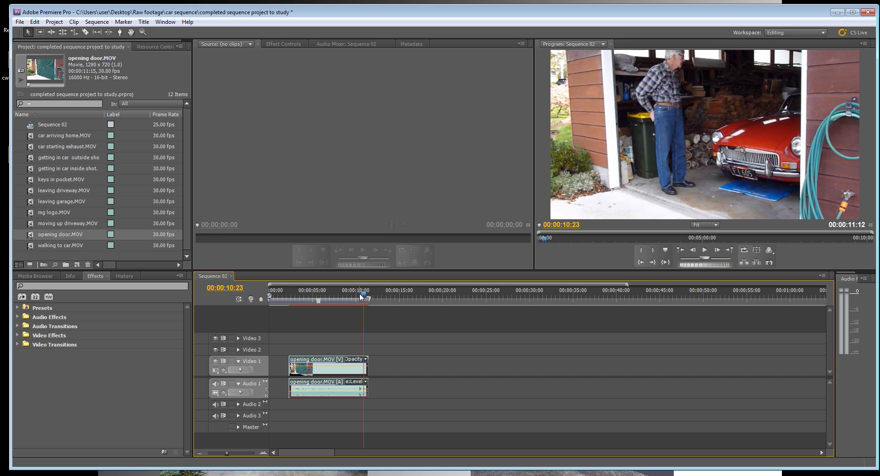
drag(365, 298, 360, 301)
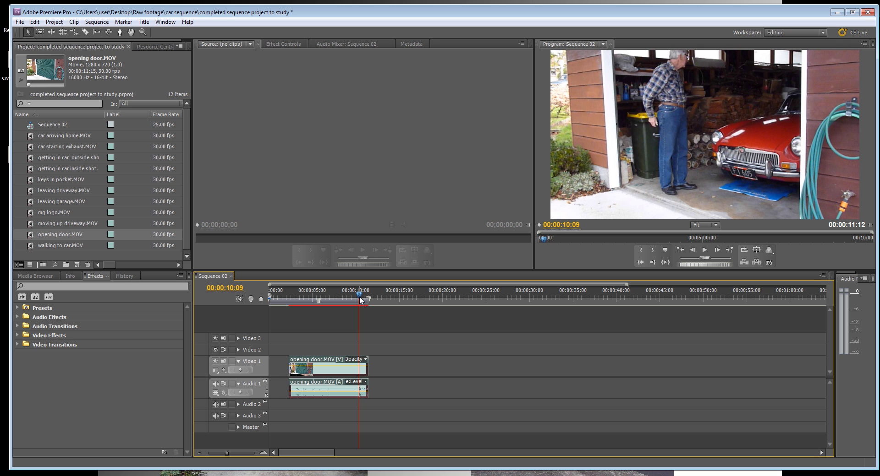
key(Left)
key(Left)
key(Left)
key(Left)
key(Left)
key(Left)
key(Left)
key(Left)
key(Left)
key(Left)
key(Left)
key(Left)
key(Left)
key(Left)
key(Left)
key(Left)
key(Left)
key(Left)
key(Left)
key(Left)
key(Left)
key(Left)
key(Left)
key(Left)
key(Left)
key(Left)
key(Left)
key(Left)
key(Left)
key(Left)
key(Left)
key(Left)
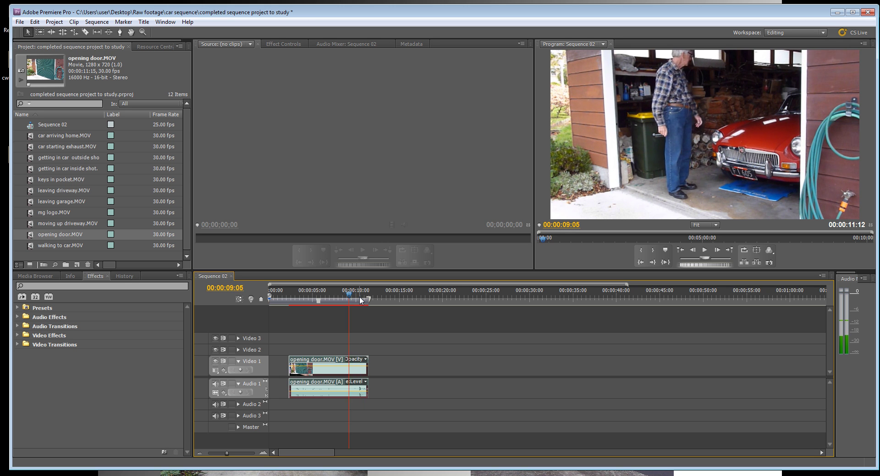
key(Left)
key(Left)
key(Left)
key(Left)
key(Left)
key(Left)
key(Left)
key(Left)
key(Left)
key(Left)
key(Left)
key(Left)
key(Left)
key(Left)
key(Left)
key(Left)
key(Left)
key(Left)
key(Left)
key(Left)
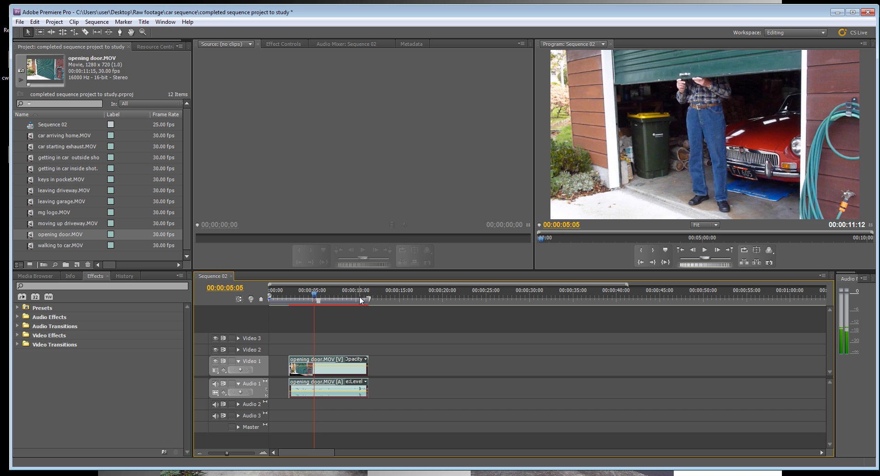
key(space)
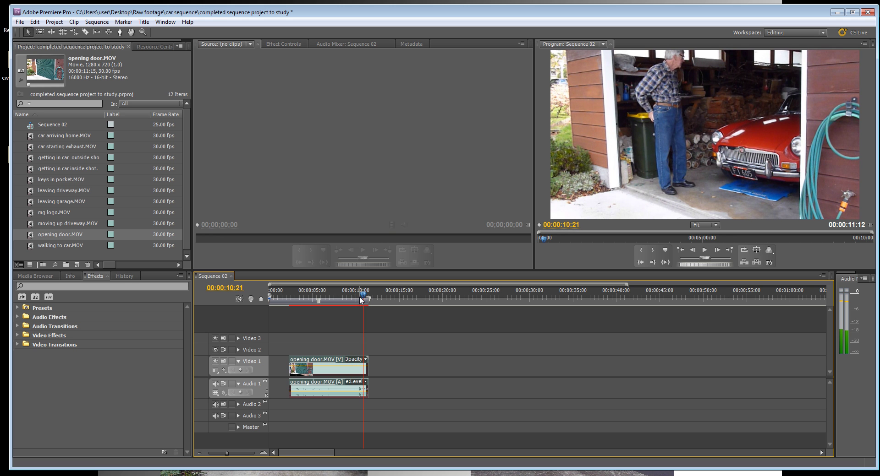
key(j)
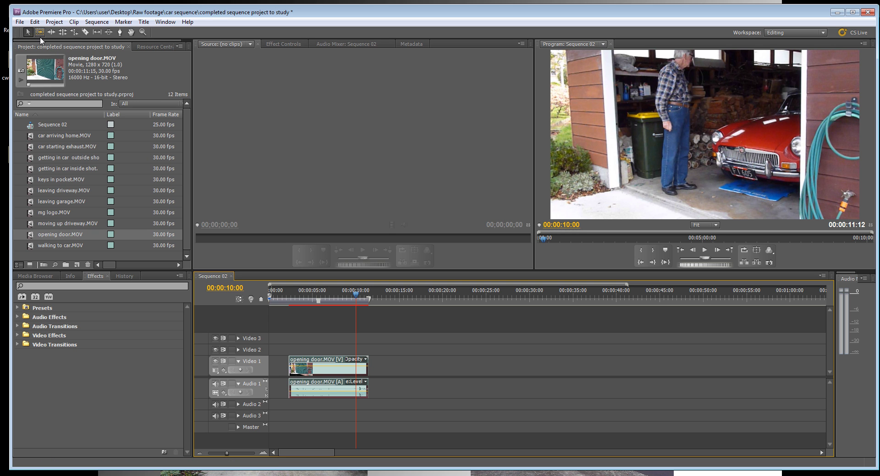
- Cut the opening door clip at 00:00:10:00 with the Razor tool, undoing an accidental delete
click(84, 32)
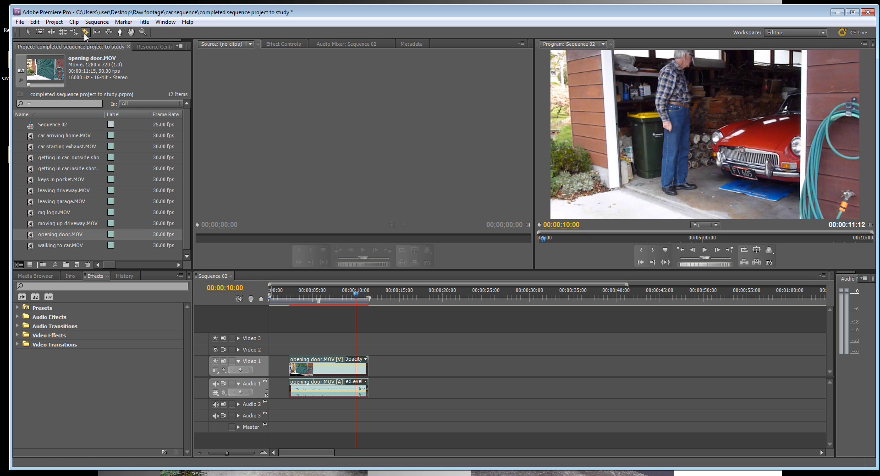
click(355, 362)
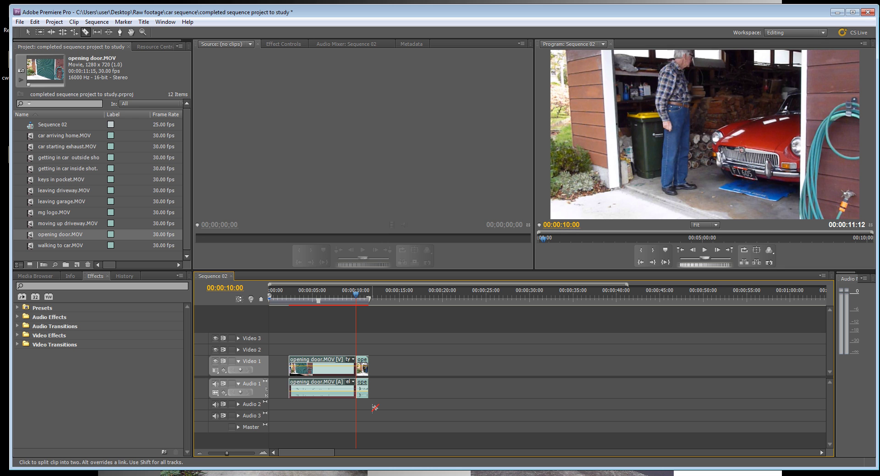
key(Delete)
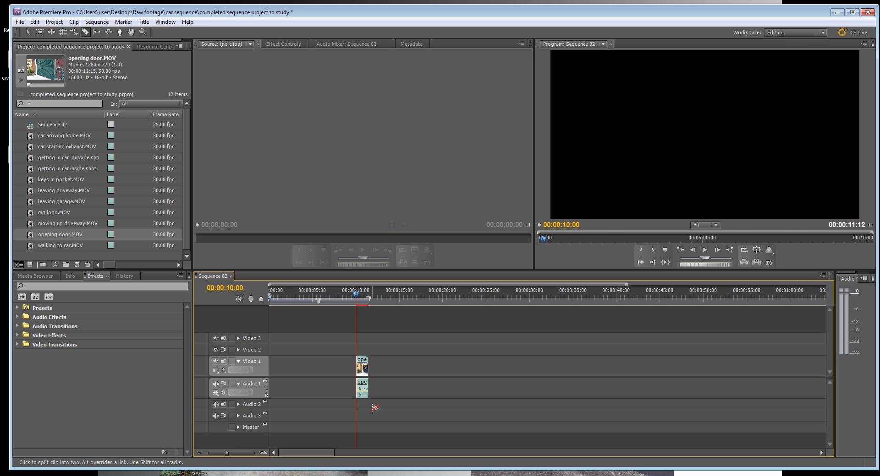
key(ctrl+z)
- Delete the short leftover piece after the cut and move the clip to the sequence start
click(28, 32)
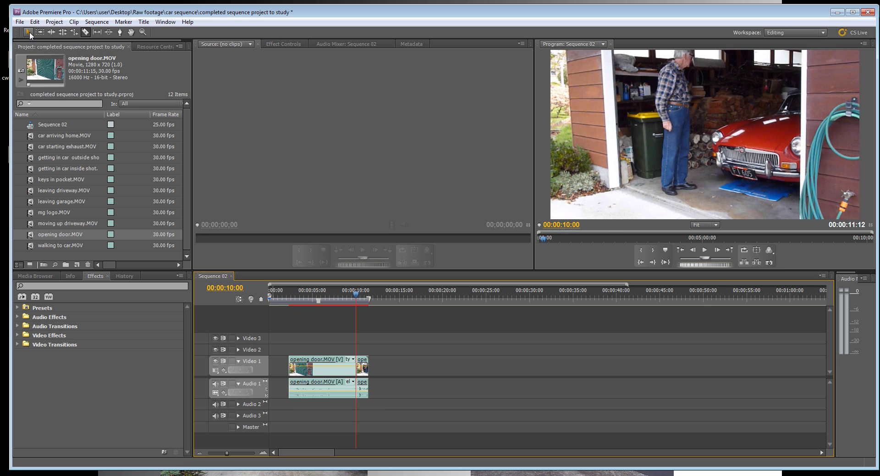
click(365, 367)
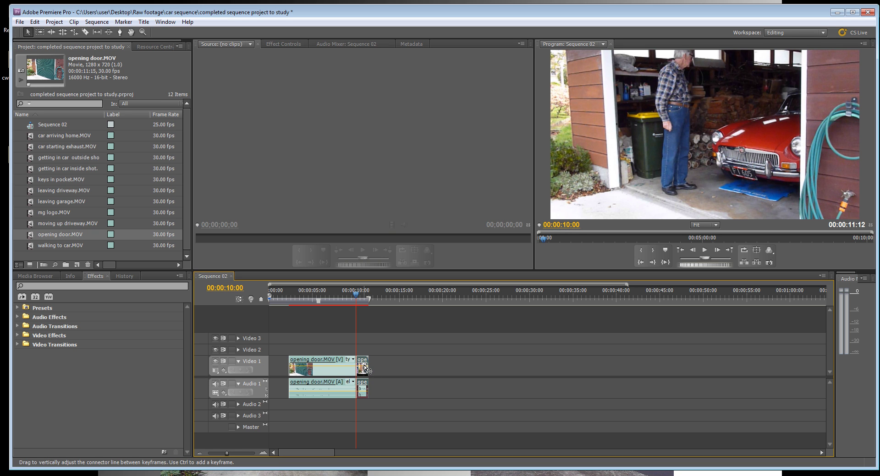
key(Delete)
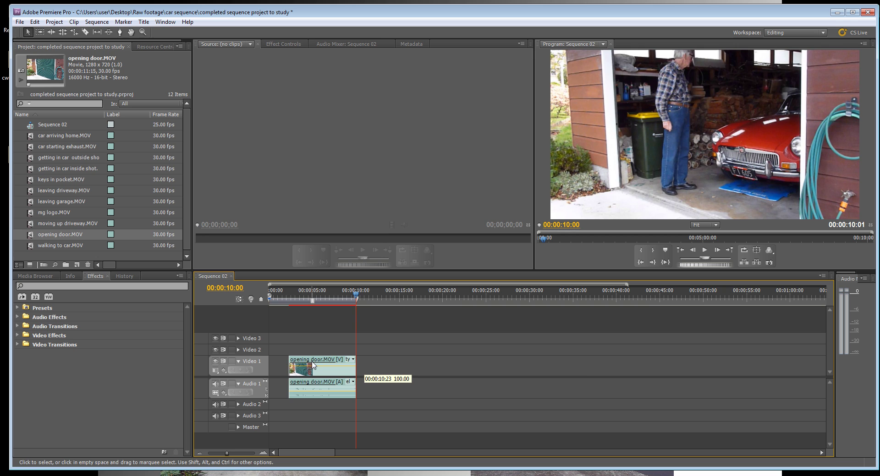
drag(314, 367, 290, 375)
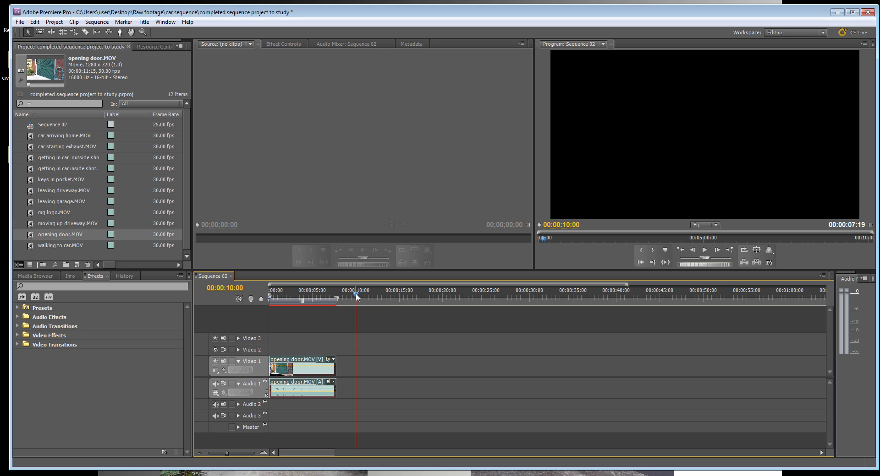
- Add a Volume Level keyframe at the clip's first frame, lowered to about -7.9 dB
key(Home)
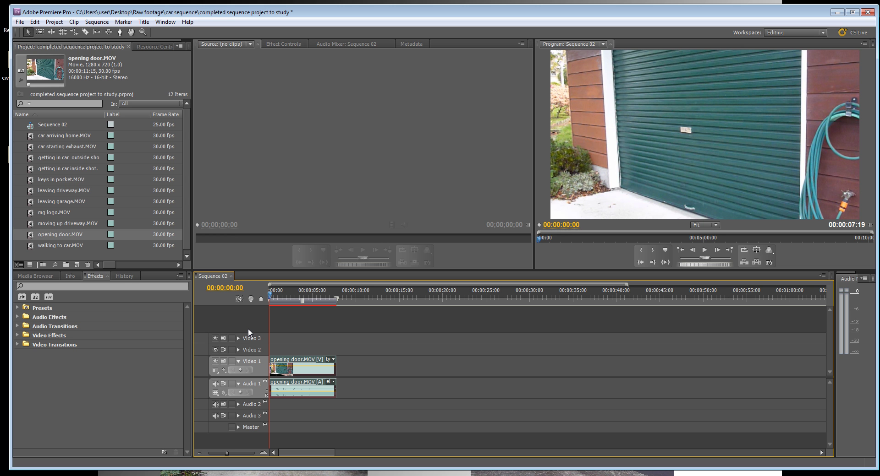
key(space)
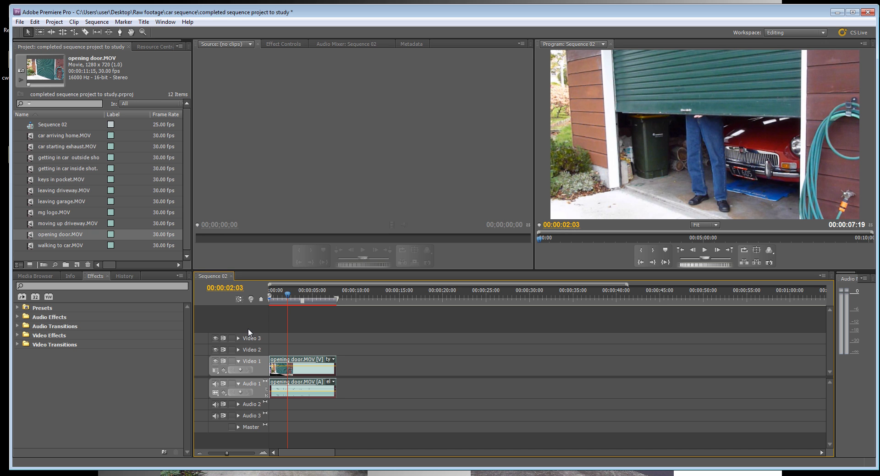
click(280, 44)
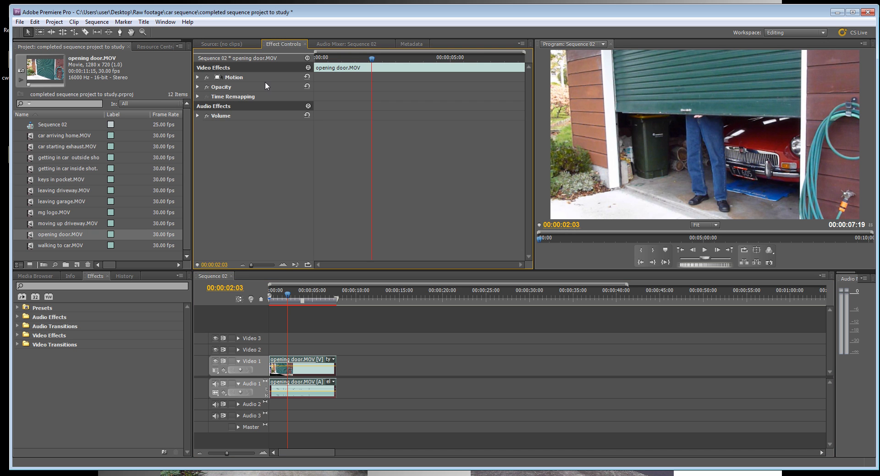
click(197, 116)
drag(372, 59, 316, 71)
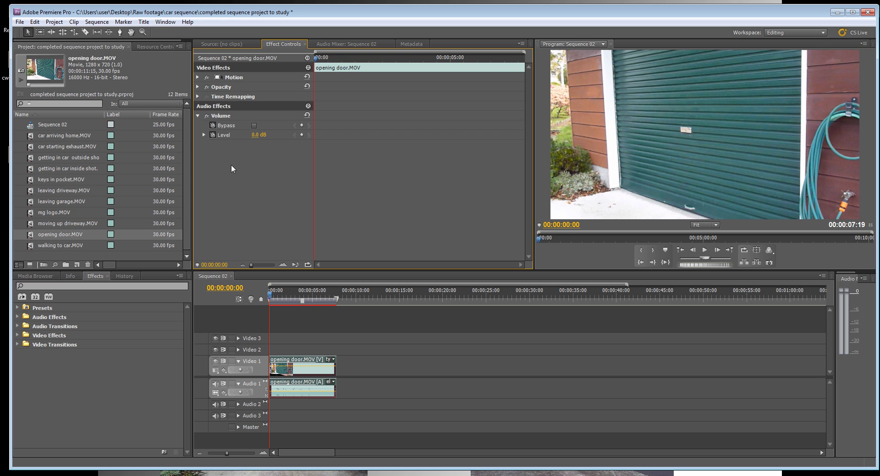
click(301, 135)
mouse_move(258, 134)
mouse_down()
mouse_move(229, 135)
mouse_move(263, 137)
mouse_up()
- Add a Level keyframe at 00:00:02:14 near 0 dB (0.6 dB) and play the fade-in
drag(314, 60, 386, 74)
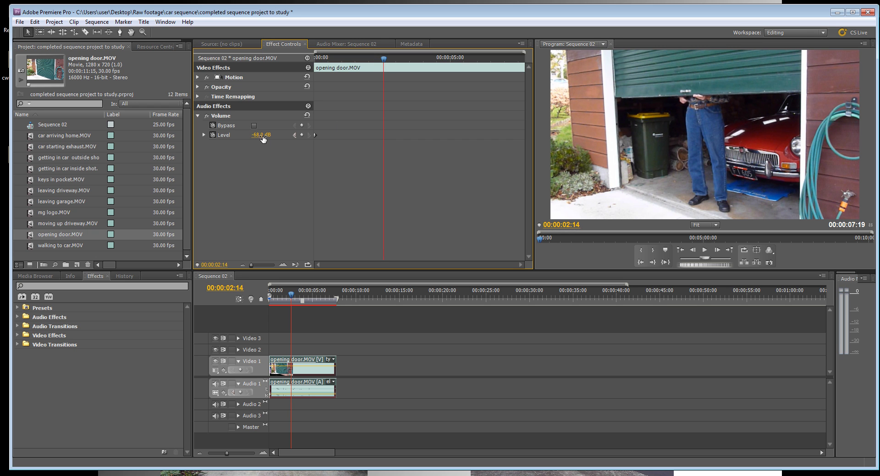
drag(263, 136, 301, 136)
drag(384, 60, 284, 89)
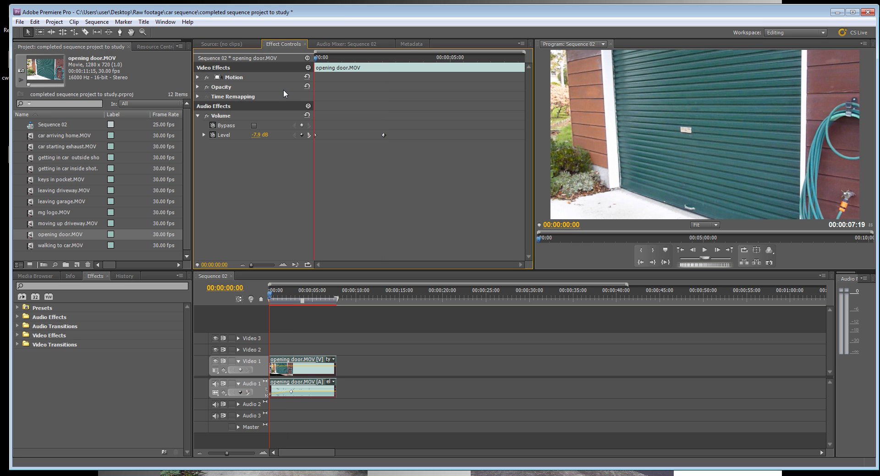
key(space)
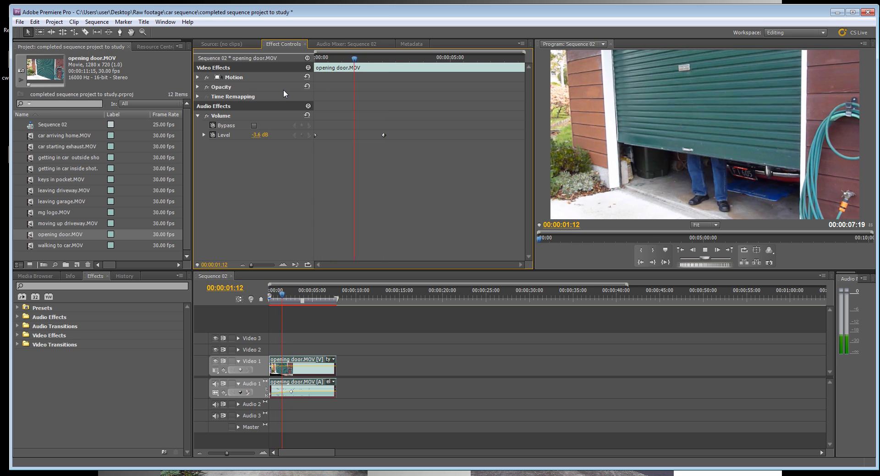
key(space)
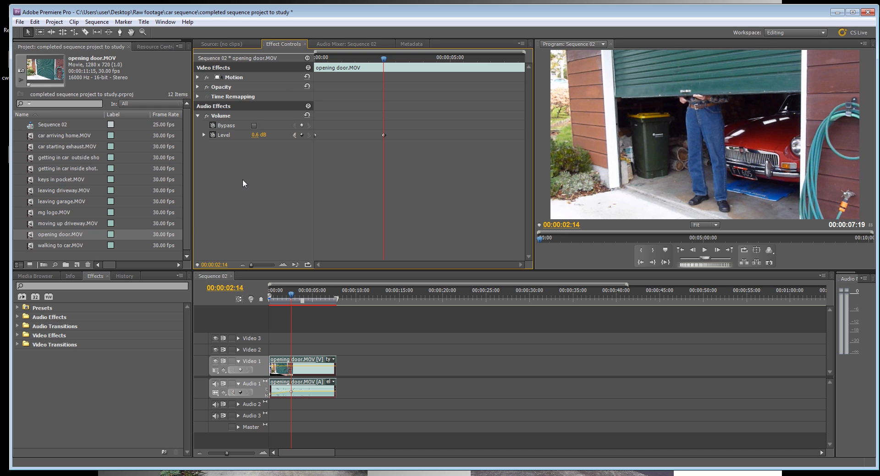
click(38, 182)
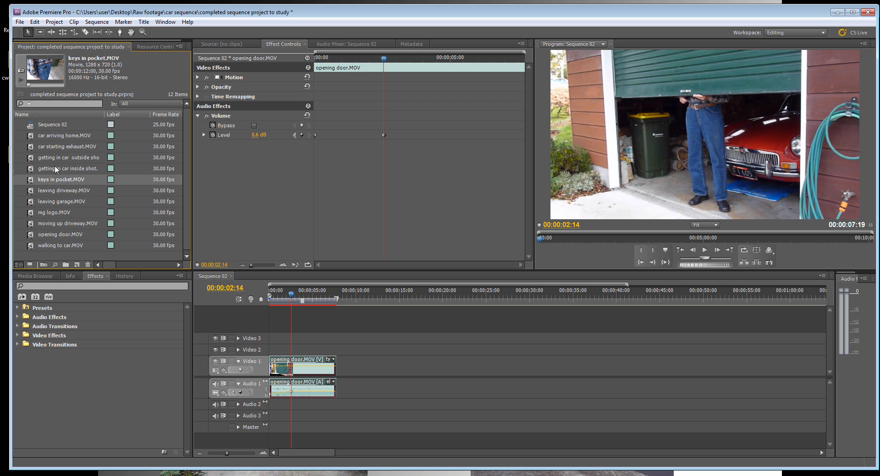
- Add keys in pocket.MOV after the opening door clip on Video 1 and Audio 1 and preview it
click(219, 44)
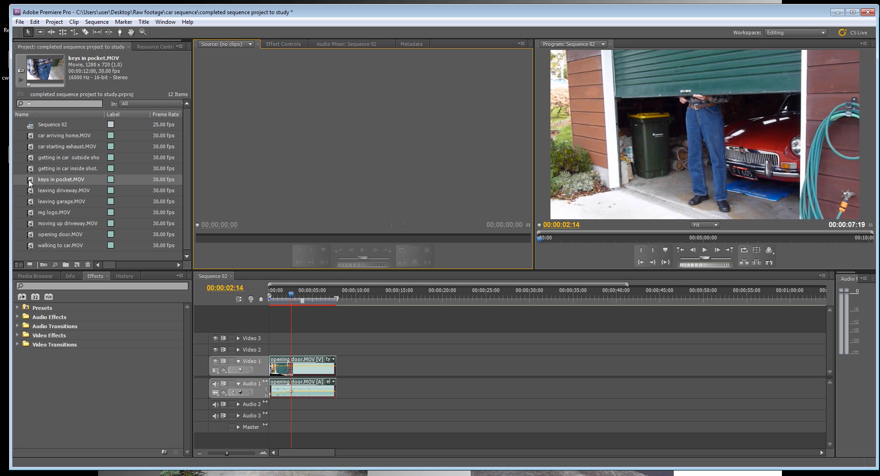
drag(36, 181, 353, 362)
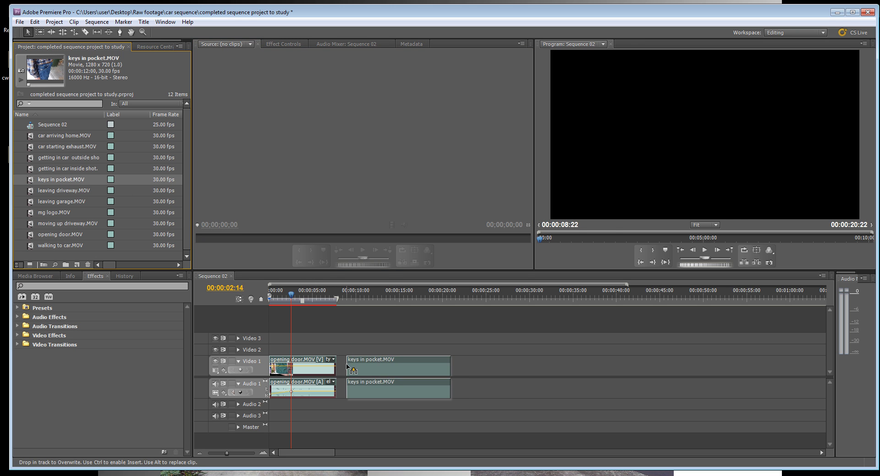
click(292, 297)
drag(292, 297, 345, 297)
key(space)
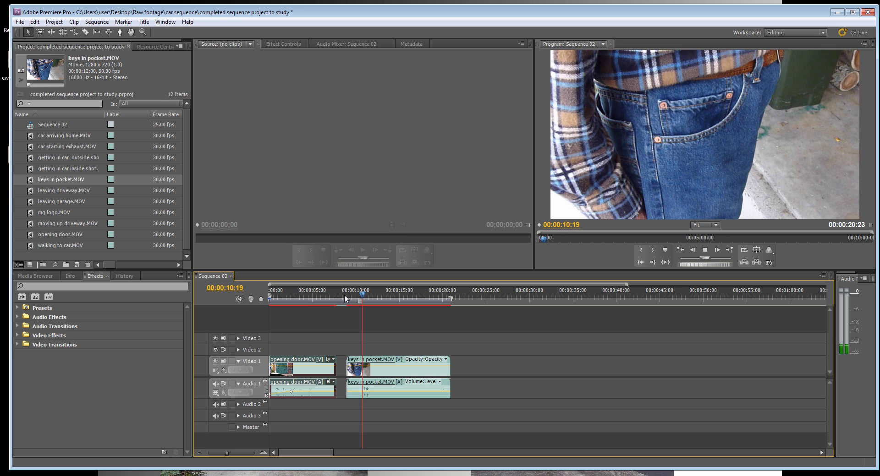
key(space)
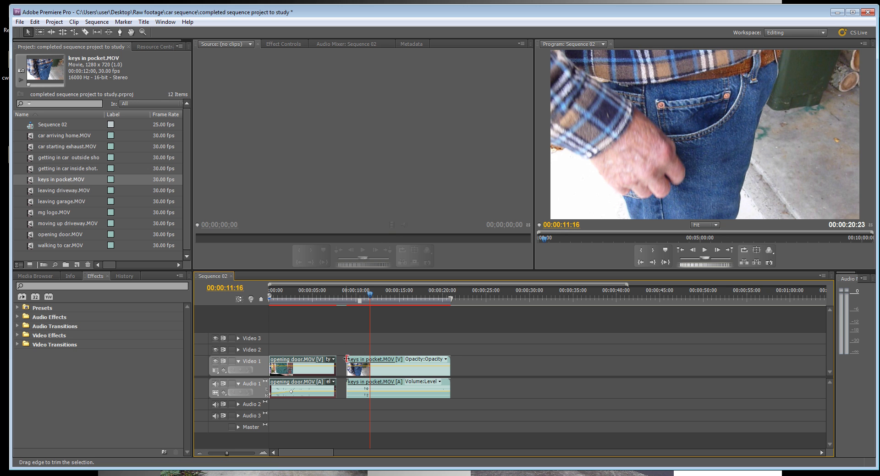
- Trim the keys clip's start and end, then play across the cut from 00:00:05:19
mouse_move(347, 361)
mouse_down()
mouse_move(390, 362)
mouse_move(362, 363)
mouse_up()
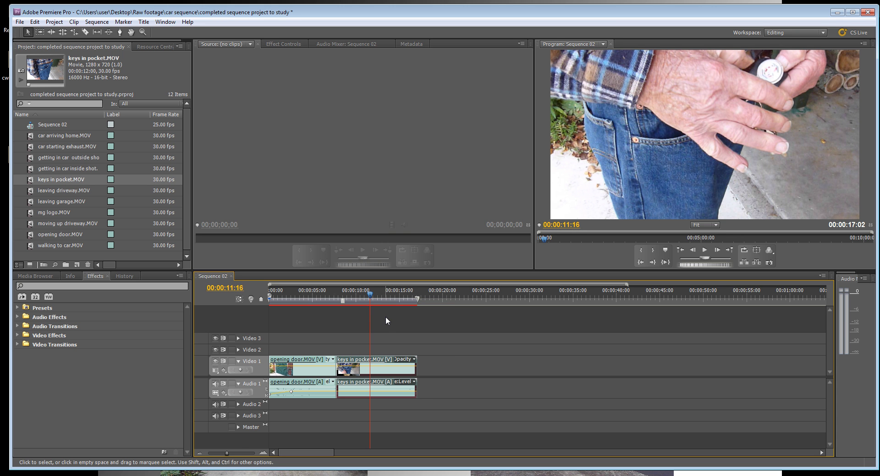
key(space)
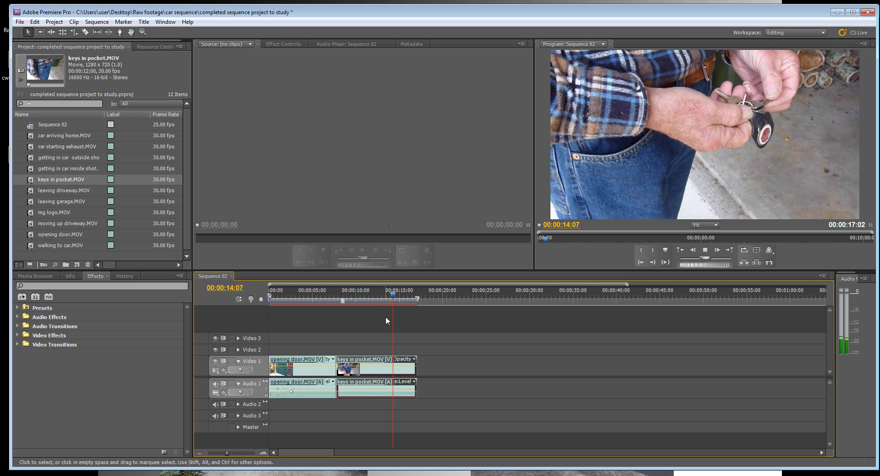
key(space)
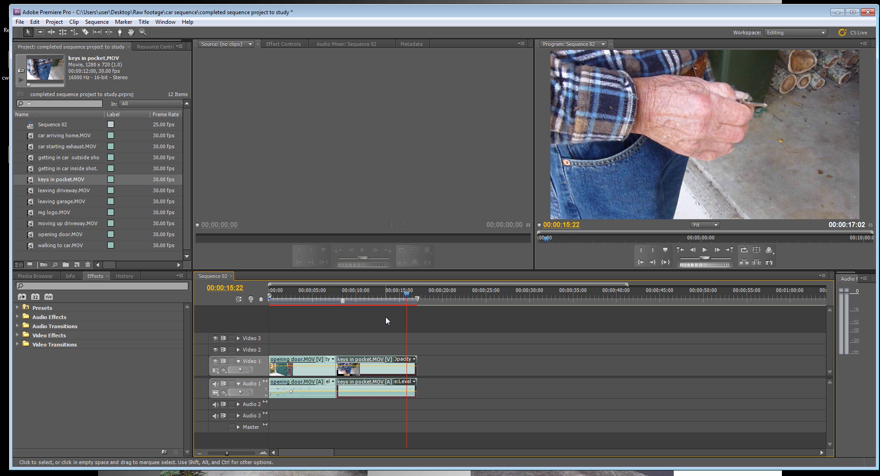
drag(418, 370, 405, 370)
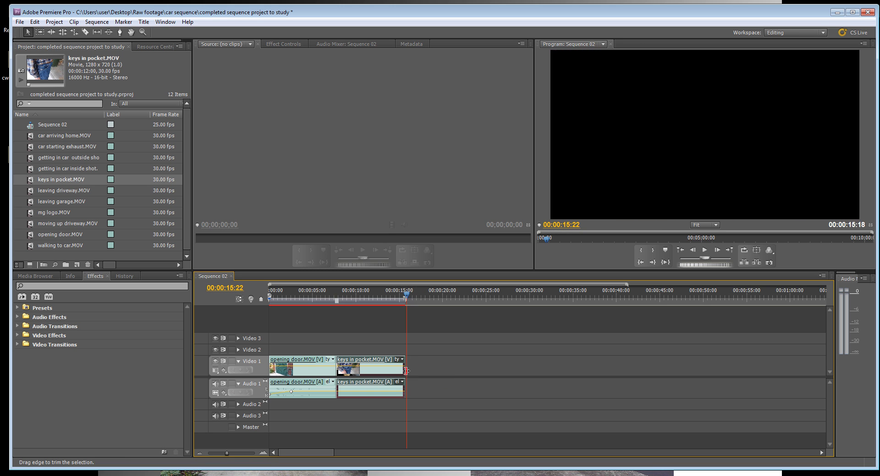
drag(406, 296, 319, 322)
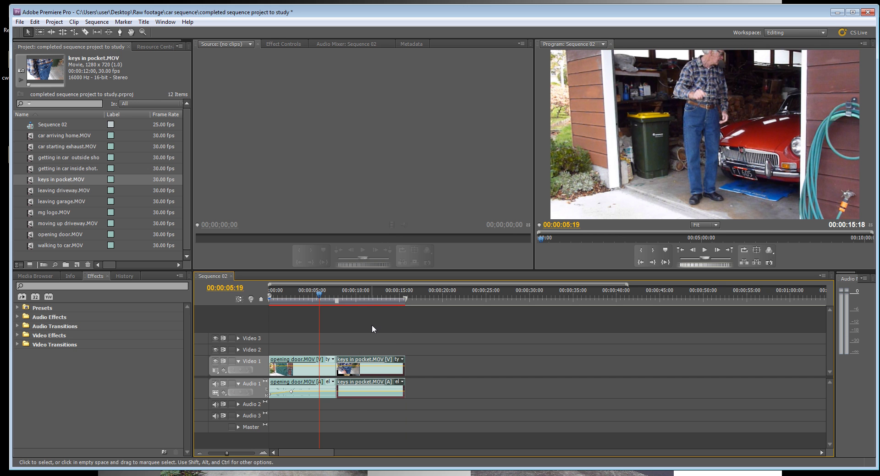
key(space)
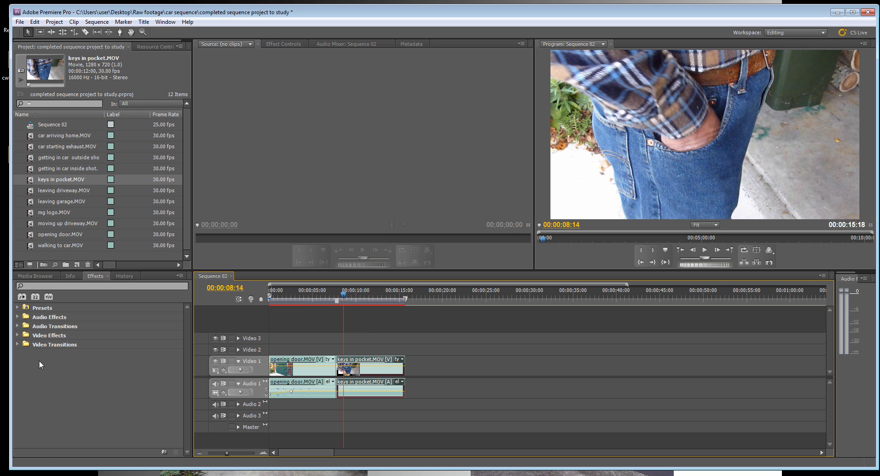
- Apply the Audio Transitions > Crossfade > Constant Power transition to the Audio 1 cut
click(17, 317)
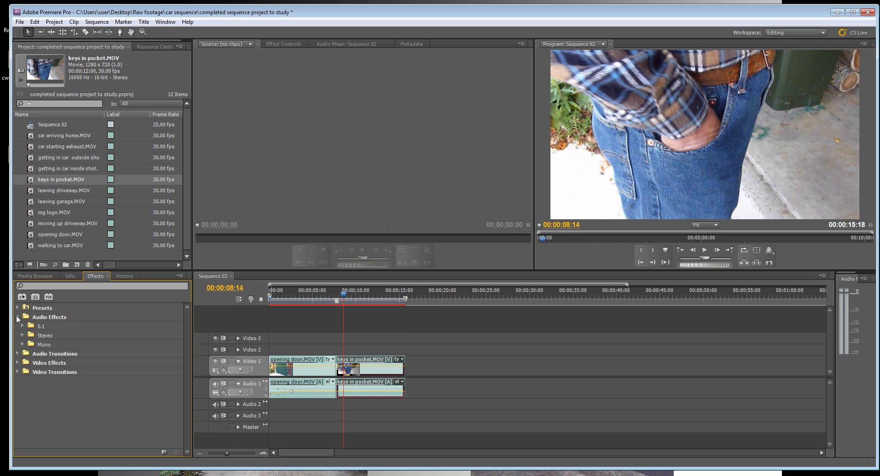
click(17, 317)
click(17, 326)
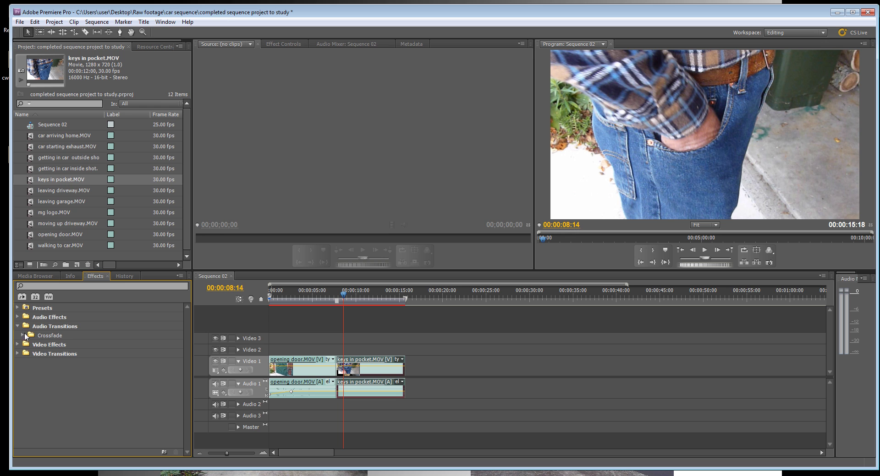
click(23, 335)
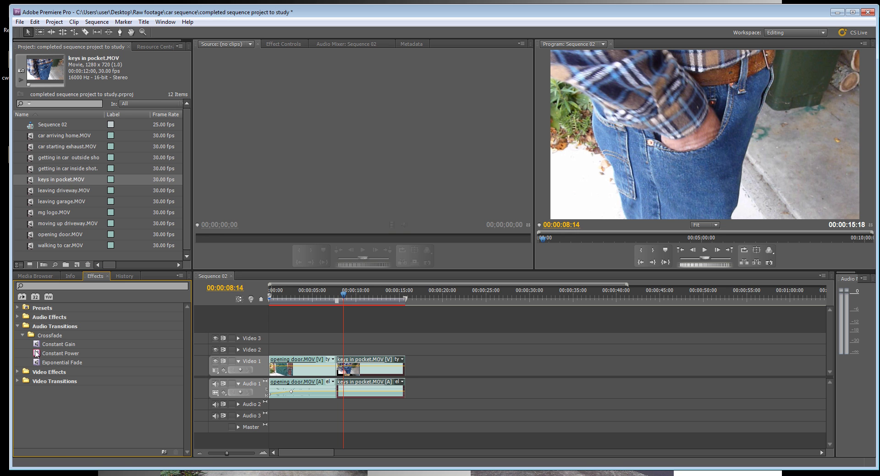
drag(37, 353, 337, 391)
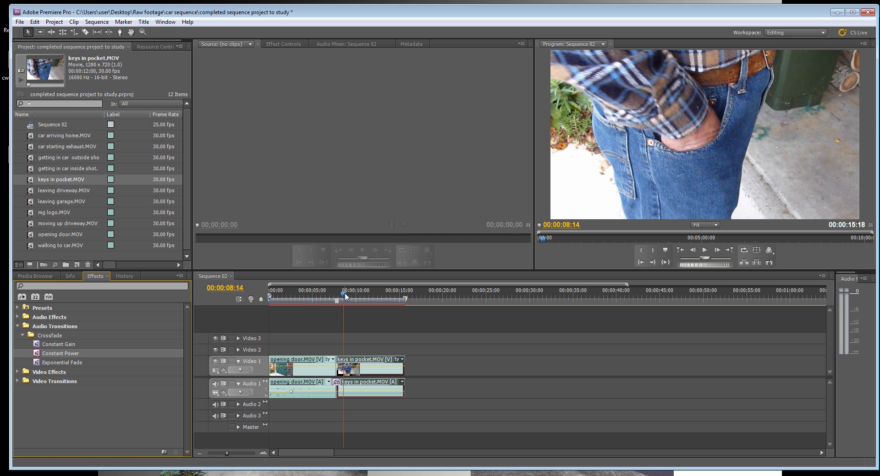
- Trim a few frames off opening door's end, butt keys against it, and reapply Constant Power
drag(345, 297, 311, 300)
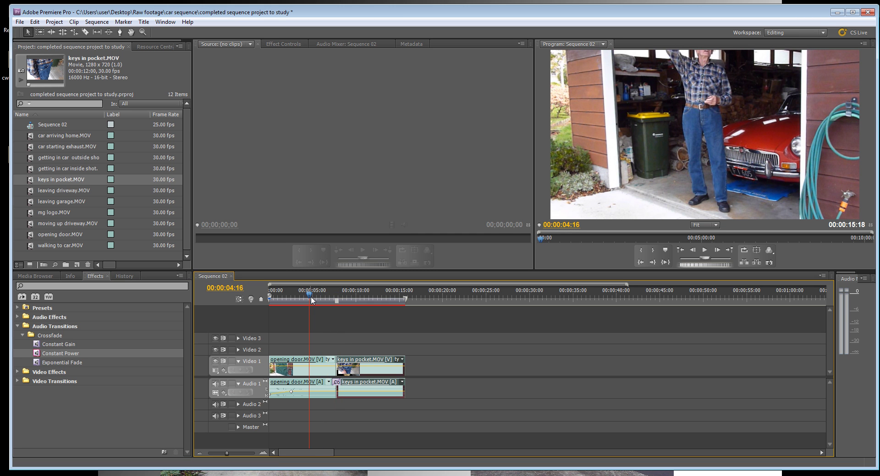
key(space)
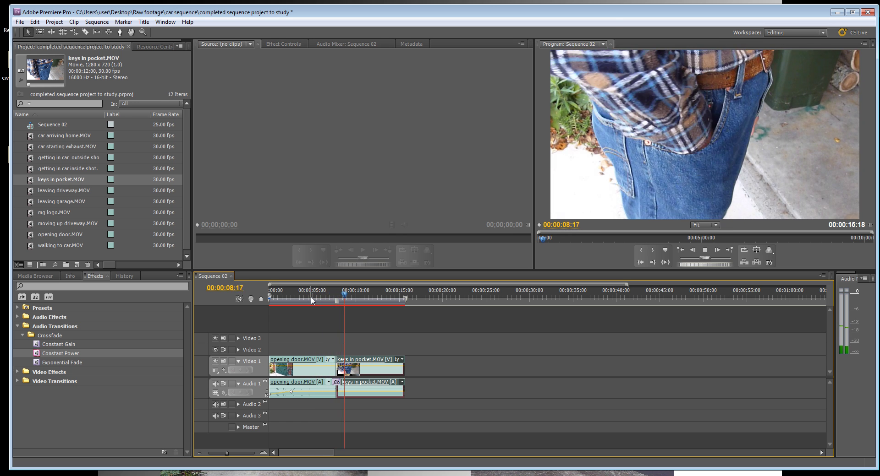
key(space)
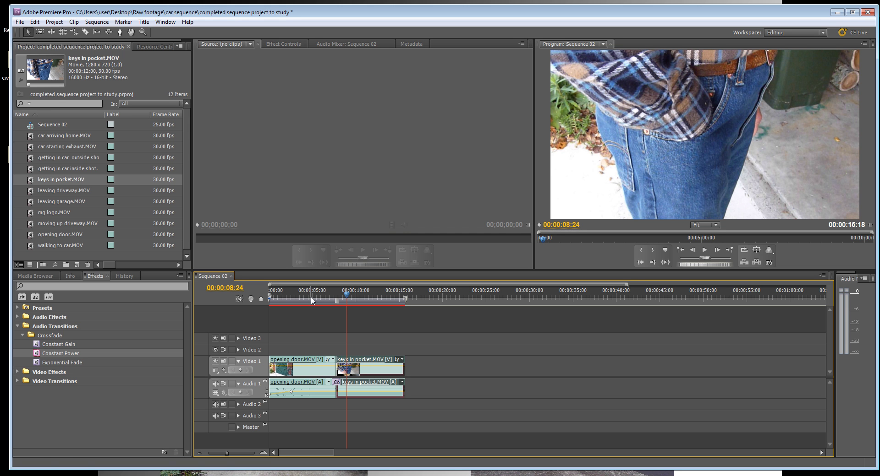
drag(336, 359, 337, 364)
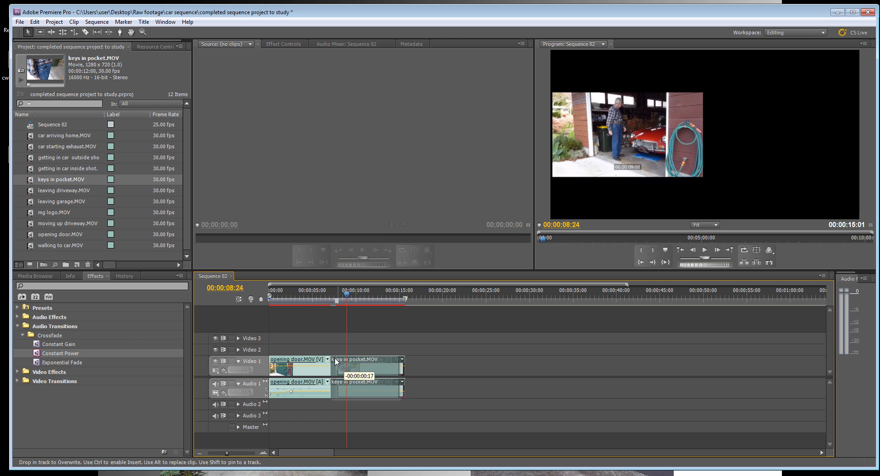
drag(41, 356, 329, 388)
click(306, 299)
drag(306, 304, 304, 304)
key(space)
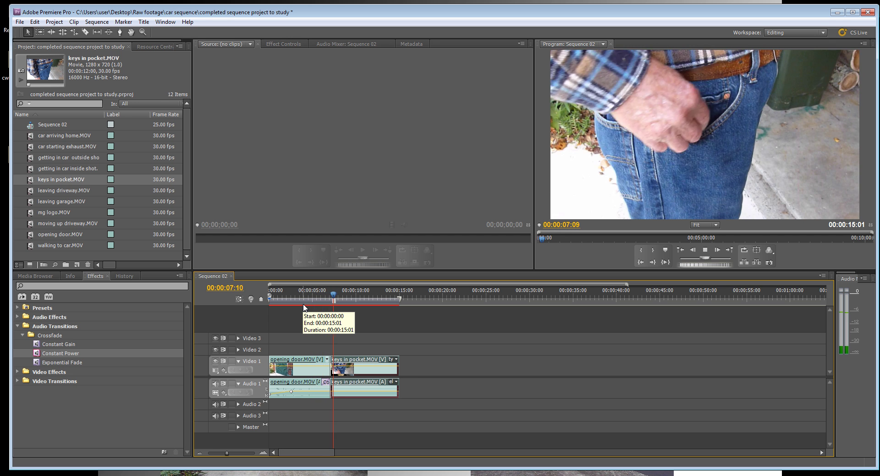
key(space)
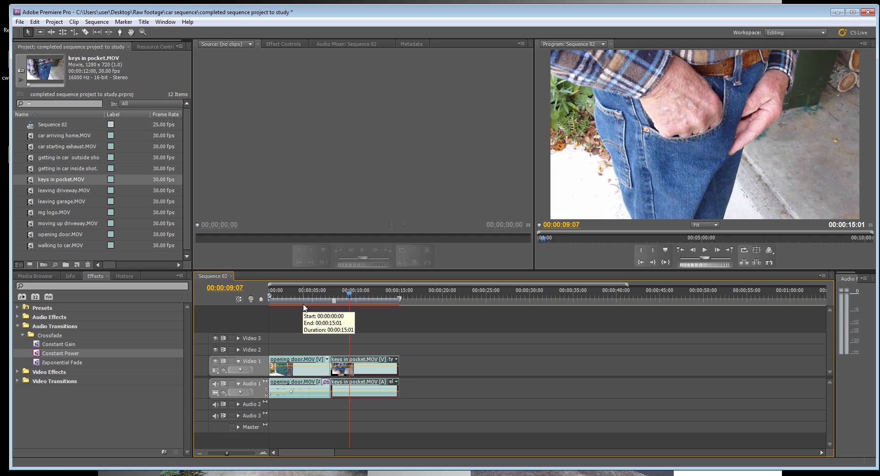
- Trim keys in pocket's end so the sequence ends at 00:00:13:23, re-add the crossfade, and review
drag(336, 361, 347, 364)
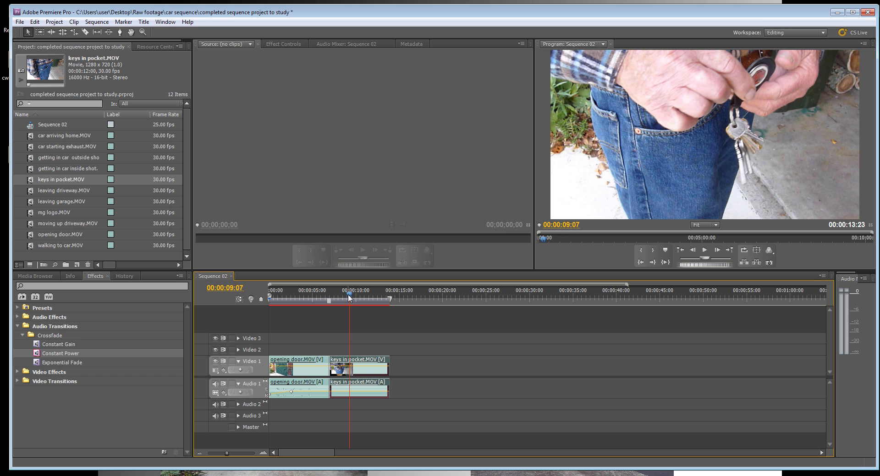
drag(350, 298, 295, 303)
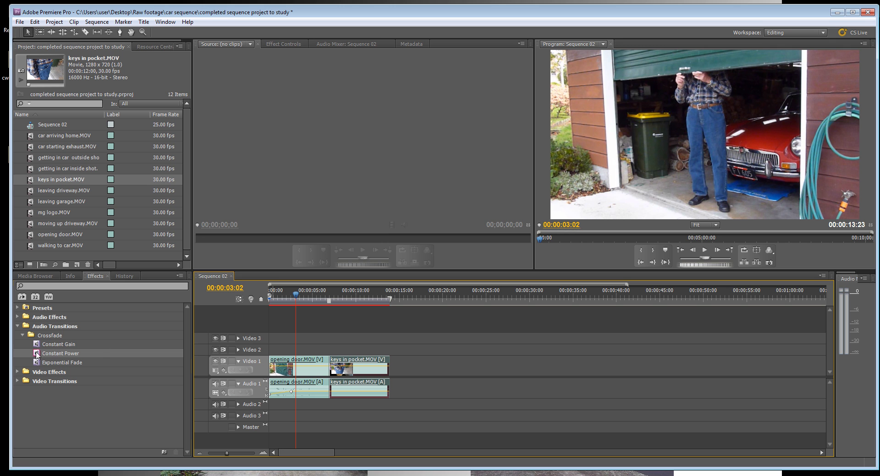
drag(38, 354, 330, 383)
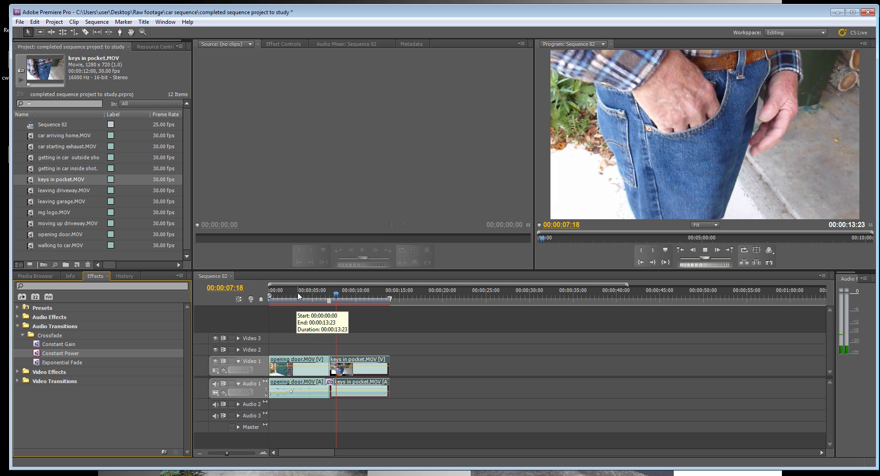
key(space)
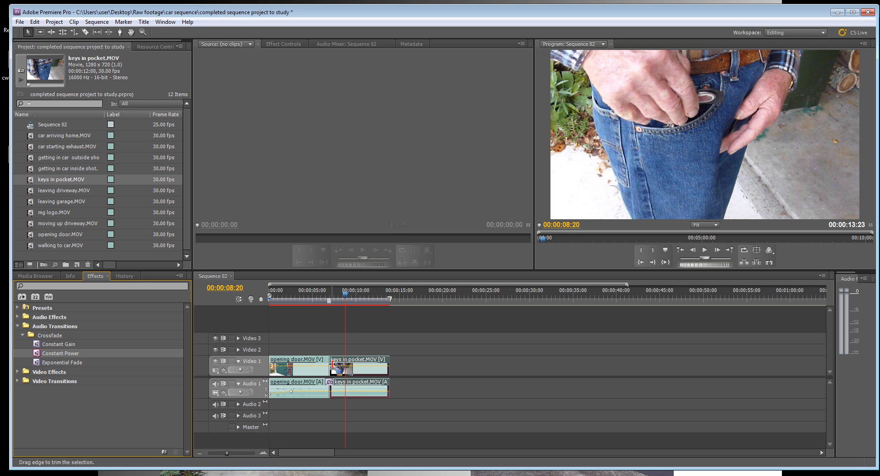
drag(352, 300, 373, 302)
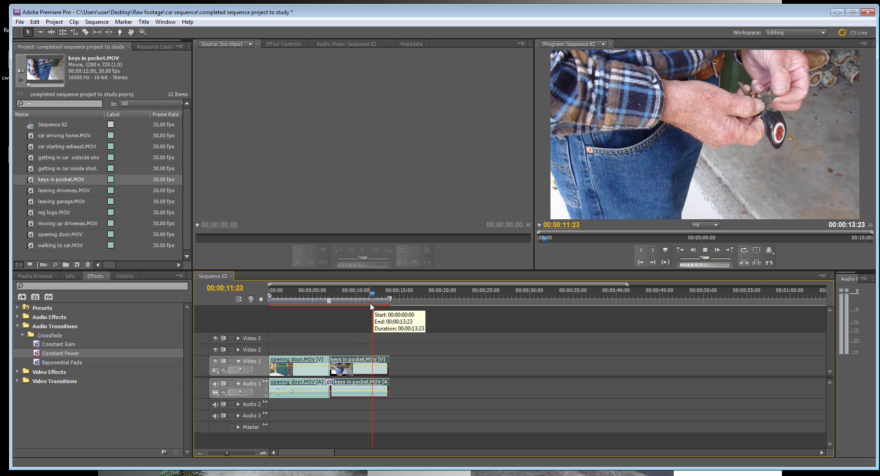
key(space)
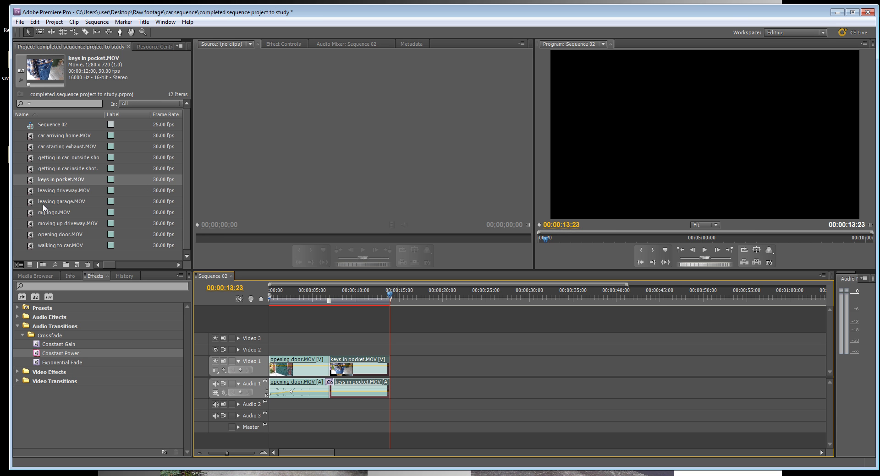
- Load walking to car.MOV into the Source monitor and scrub through the footage
click(56, 245)
click(55, 245)
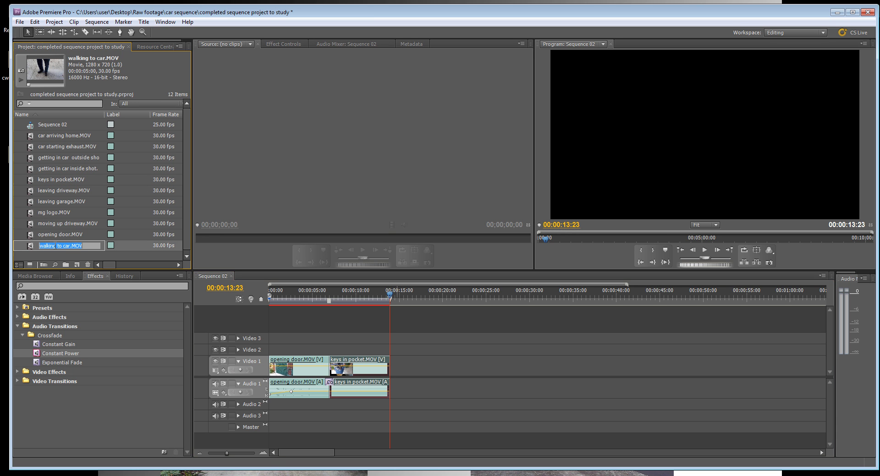
click(28, 249)
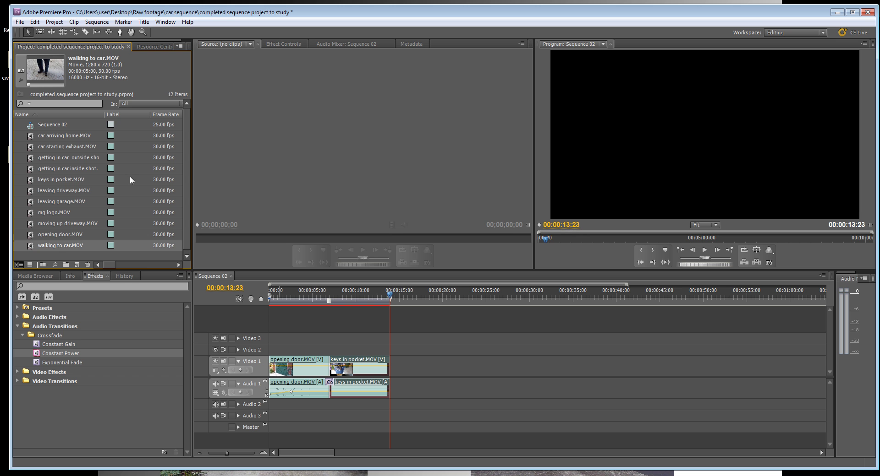
drag(28, 249, 284, 185)
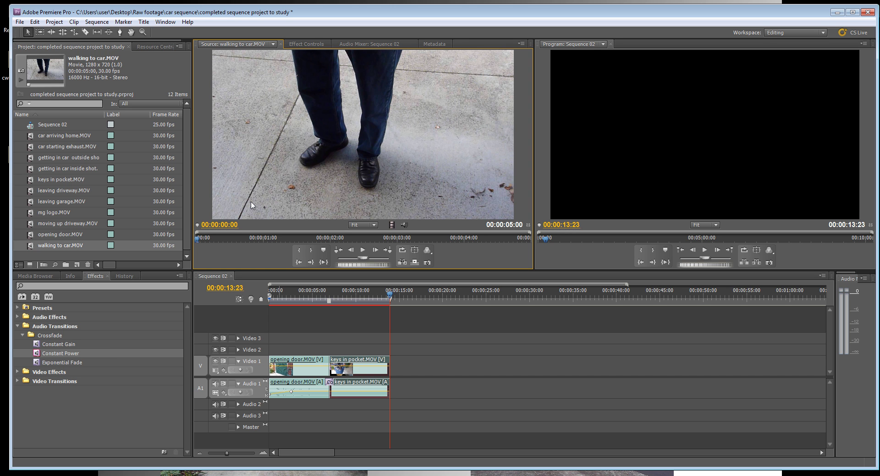
drag(196, 239, 369, 249)
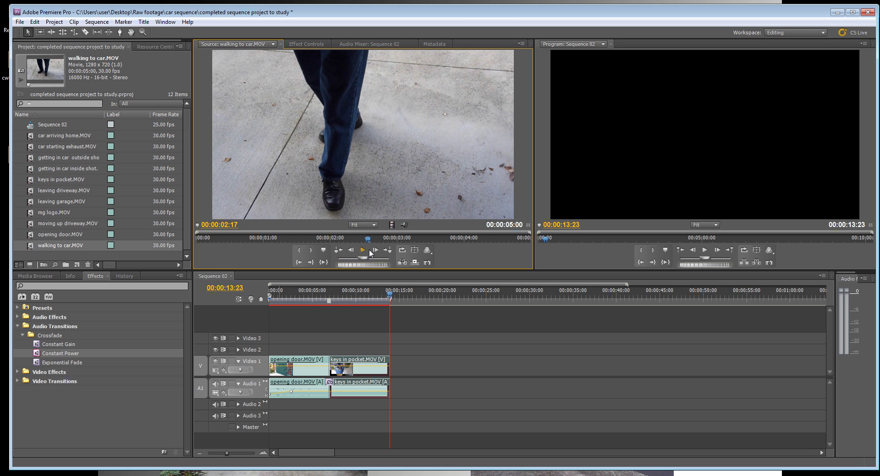
- Mark In at 00:00:02:17 and Out at 00:00:04:01, then preview the 00:00:01:15 range
click(300, 250)
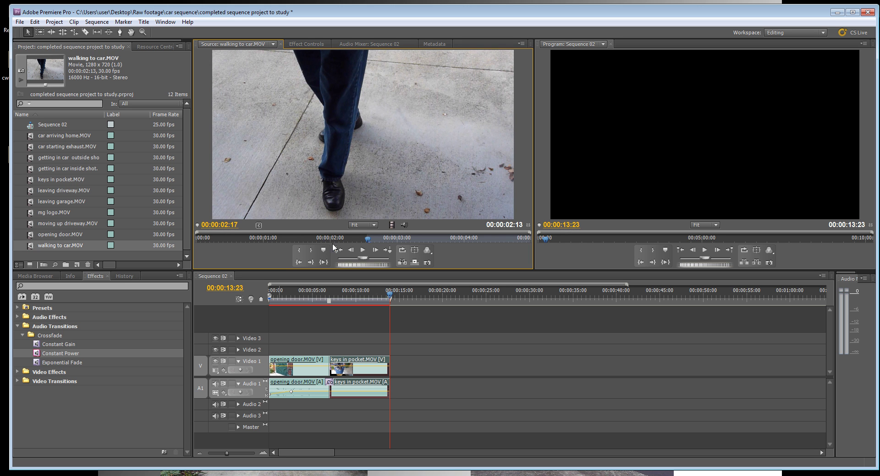
drag(369, 242, 468, 249)
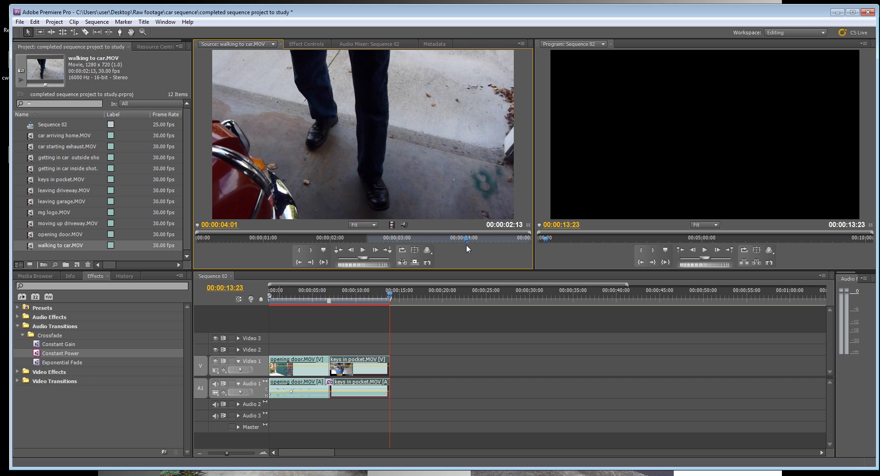
click(313, 251)
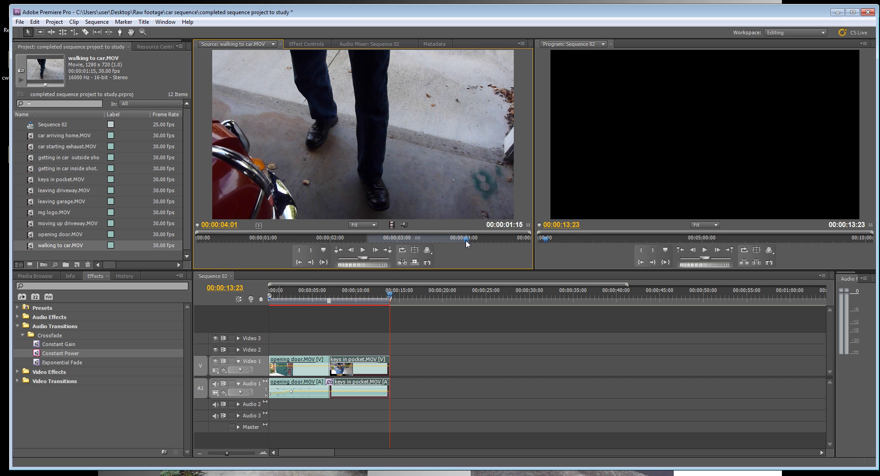
drag(466, 240, 369, 239)
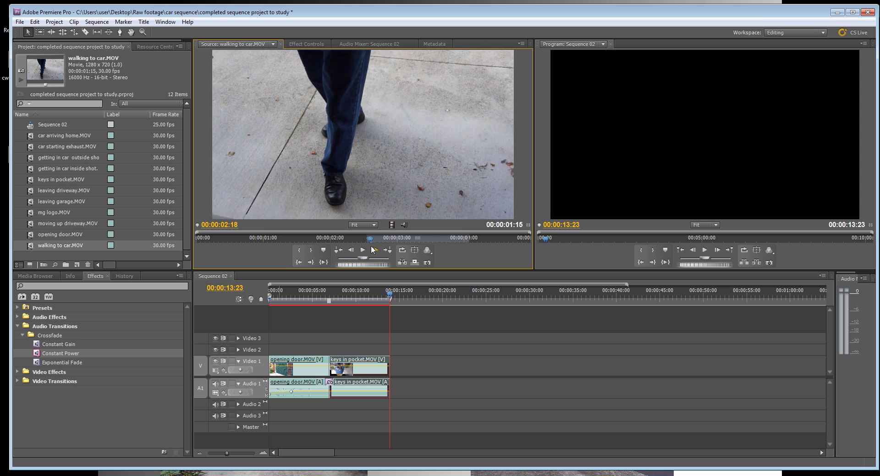
click(374, 249)
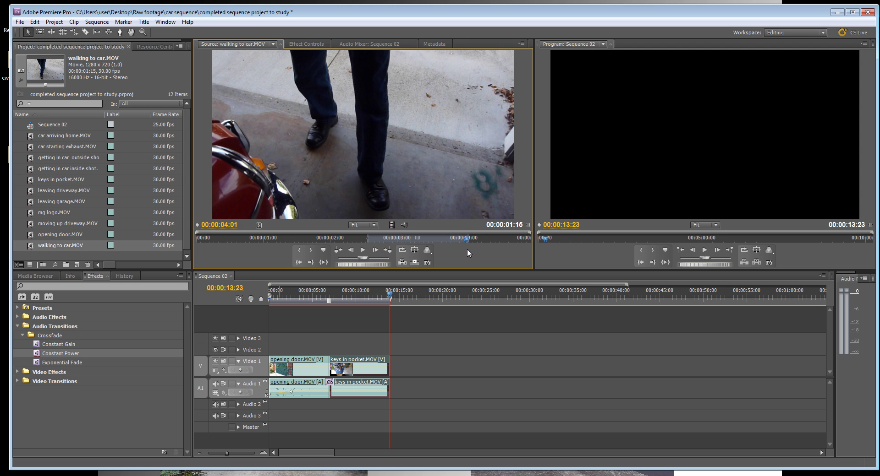
- Insert the marked walking section after keys in pocket and add a Constant Power audio crossfade between them
click(402, 262)
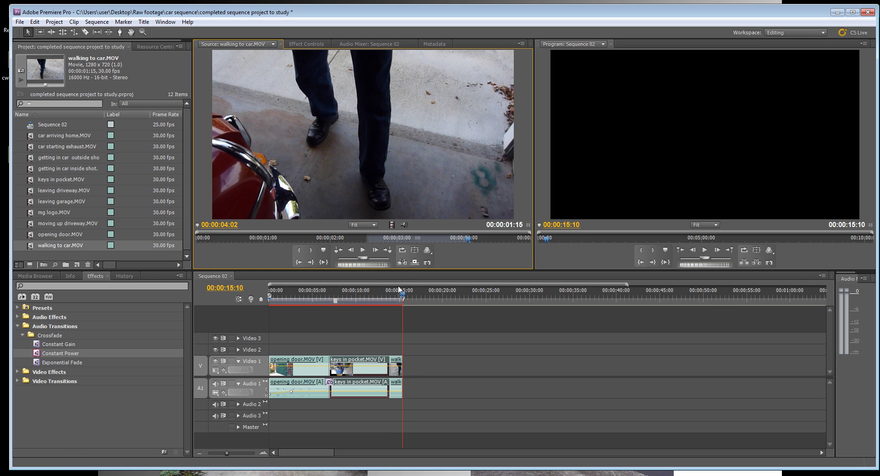
drag(403, 298, 368, 301)
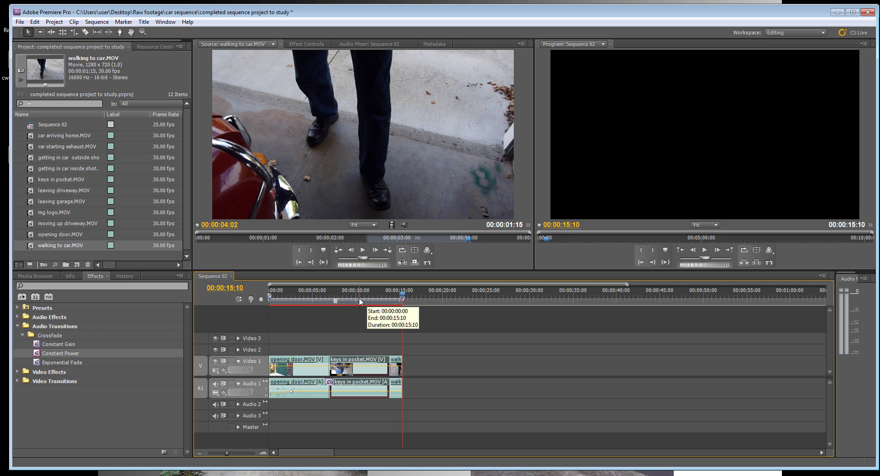
drag(34, 357, 385, 389)
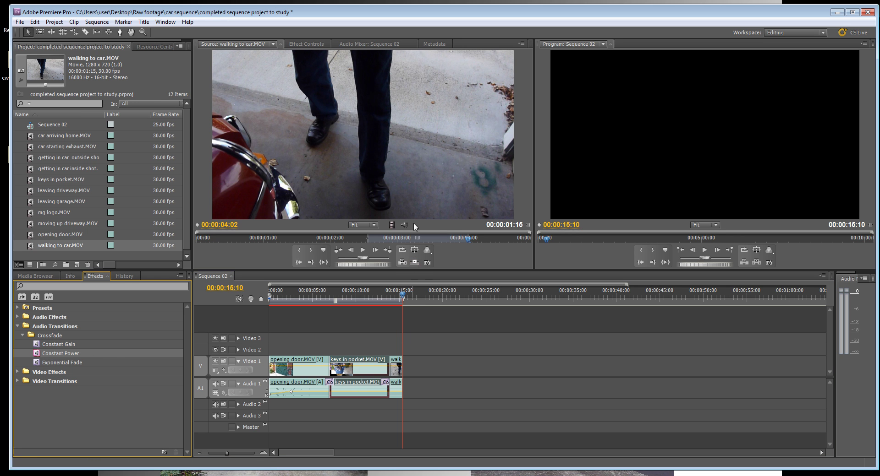
- Insert a 00:00:04:20 section of getting in car outside shot.MOV, starting at 02:26, after walking to car
click(47, 157)
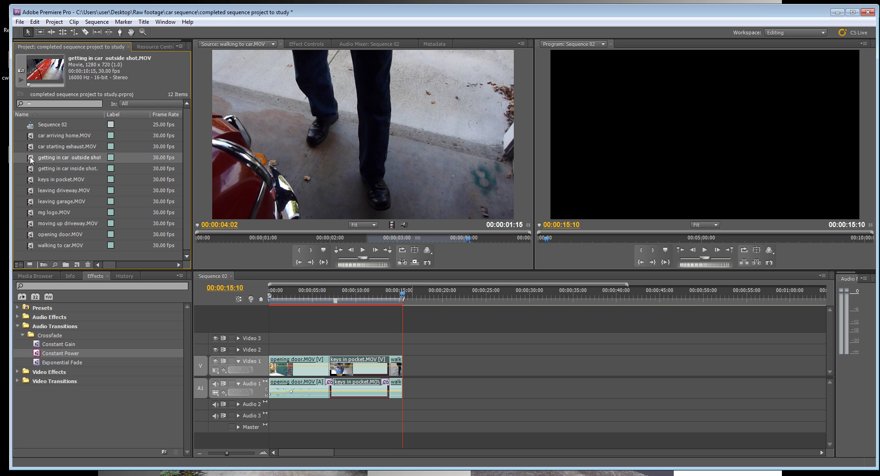
drag(31, 160, 332, 171)
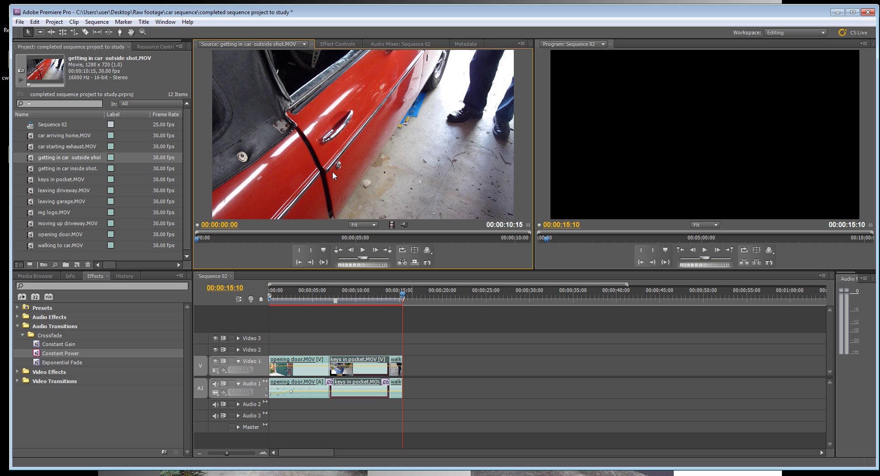
click(364, 252)
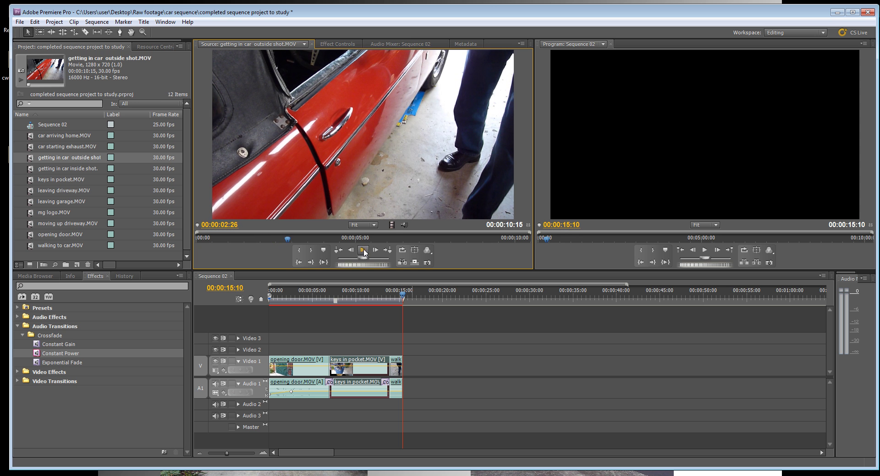
click(303, 254)
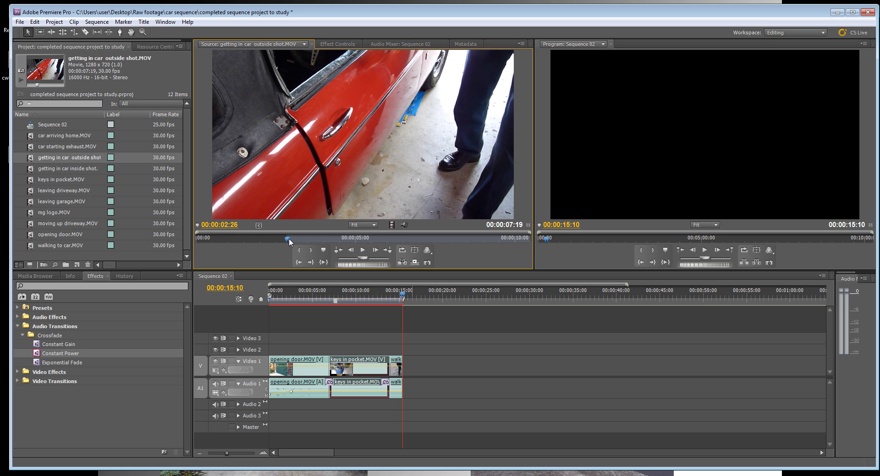
drag(289, 238, 435, 249)
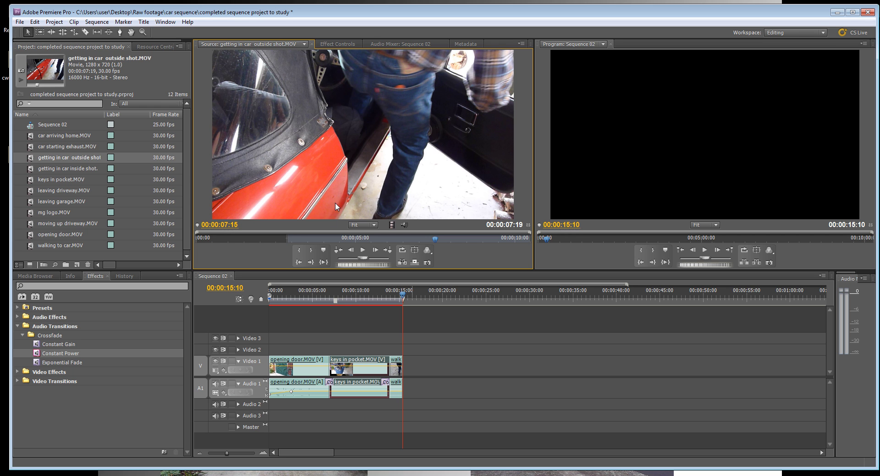
click(312, 250)
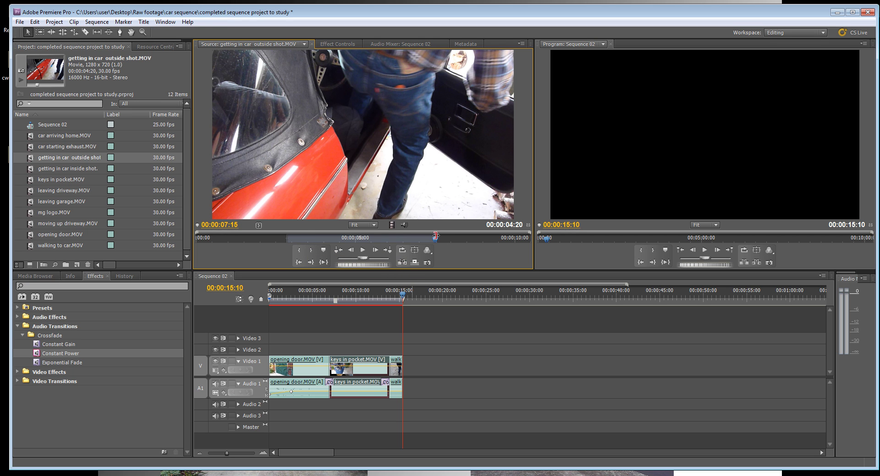
click(402, 263)
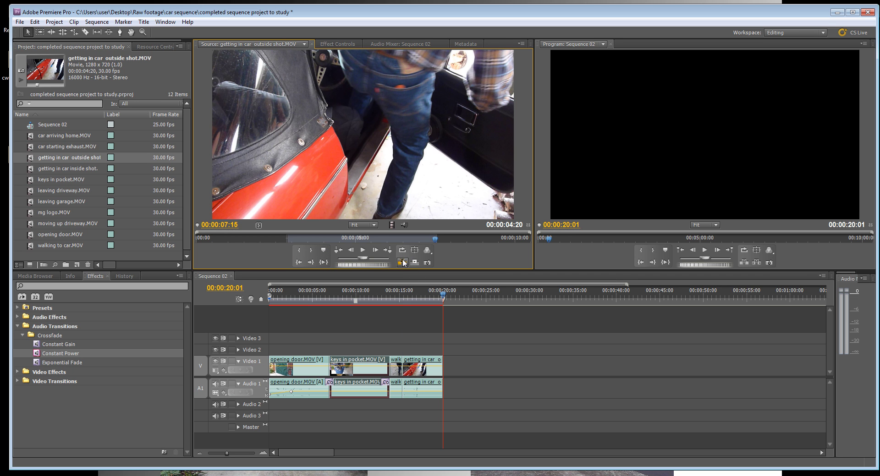
click(29, 169)
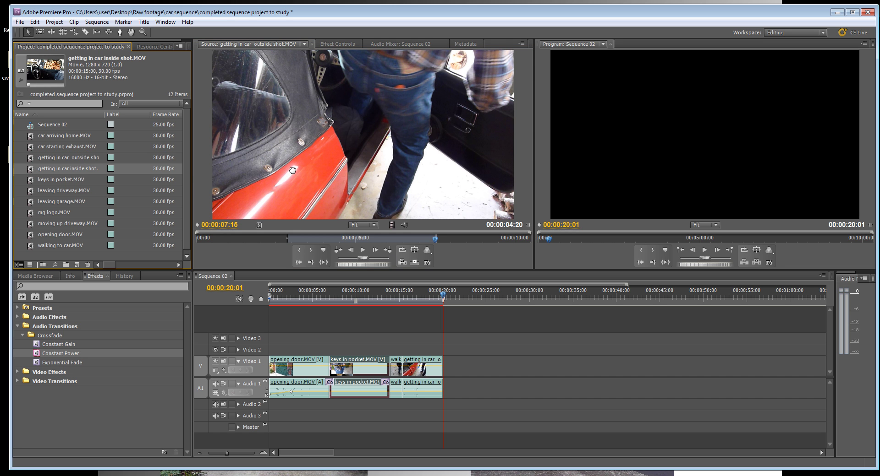
- Mark the getting in car inside shot from 06:13 to 13:14 and insert it at the sequence end
drag(292, 170, 294, 174)
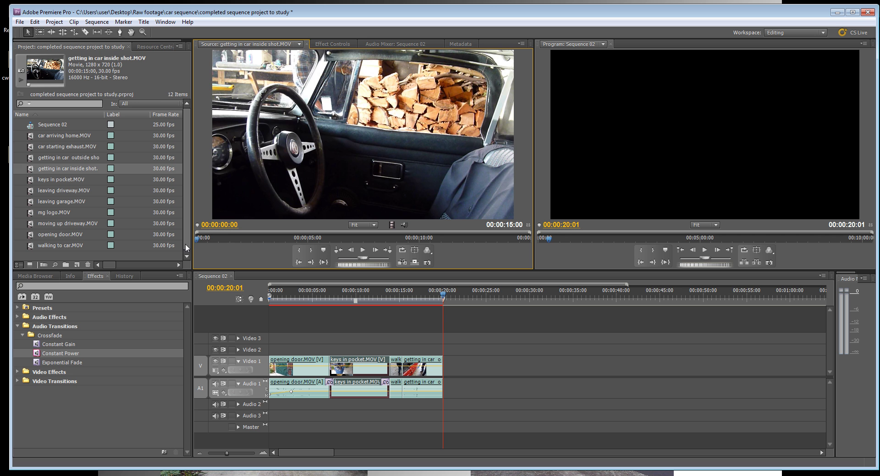
drag(197, 239, 340, 252)
click(339, 251)
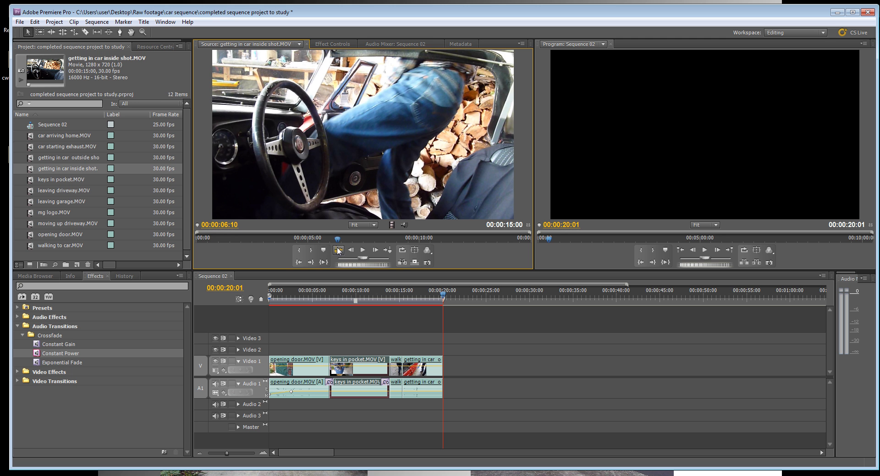
key(Left)
key(Left)
key(Left)
key(Left)
key(Left)
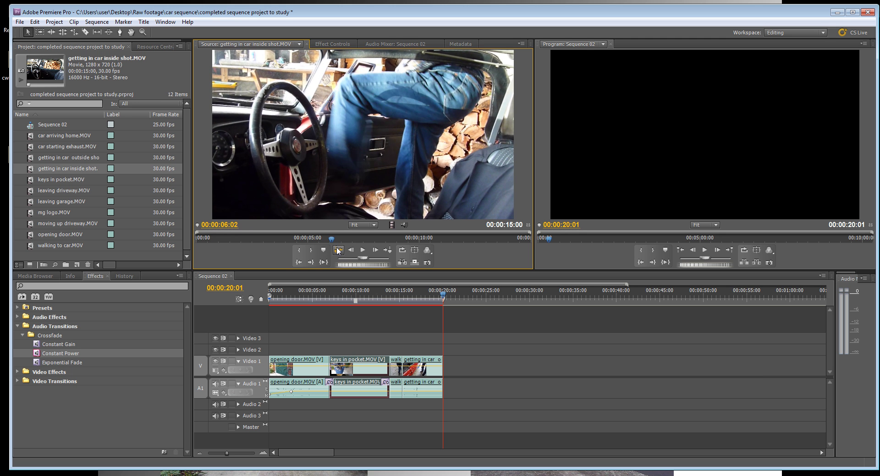
key(Right)
key(Right)
key(Right)
key(Right)
key(Right)
key(Right)
key(Right)
key(Right)
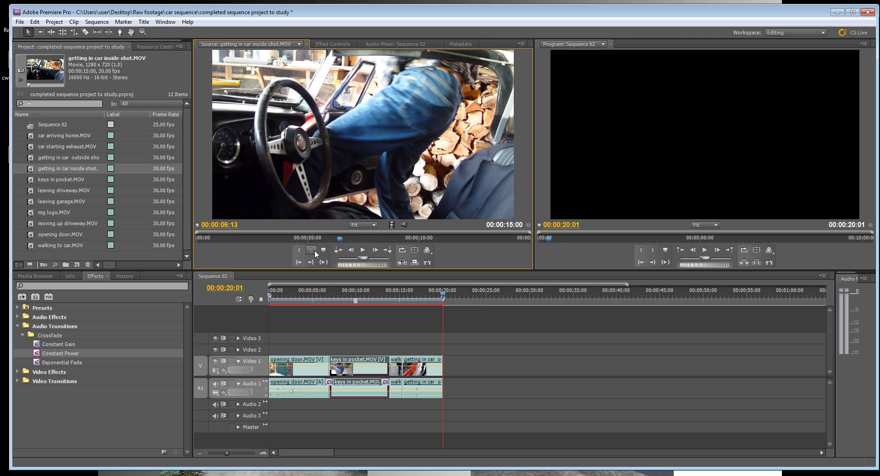
click(299, 250)
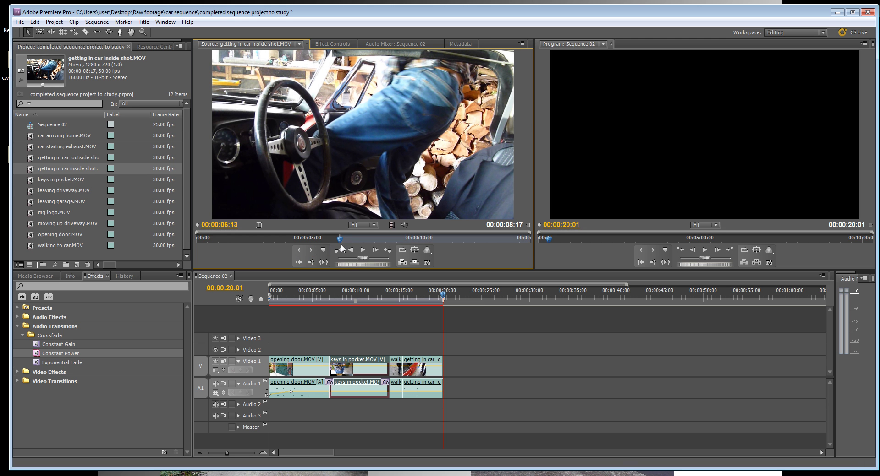
drag(339, 242, 496, 246)
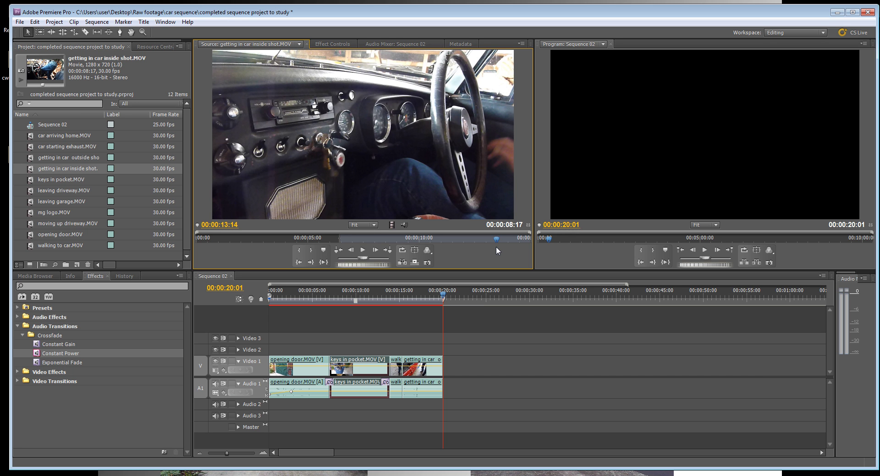
click(312, 252)
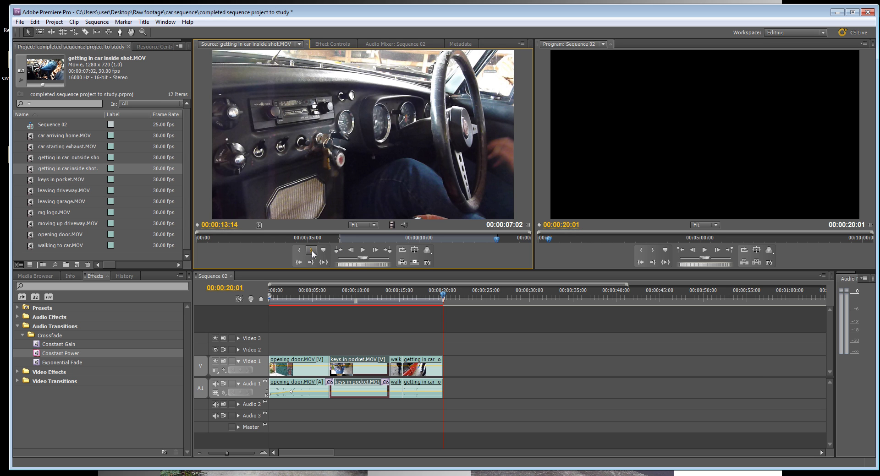
click(402, 263)
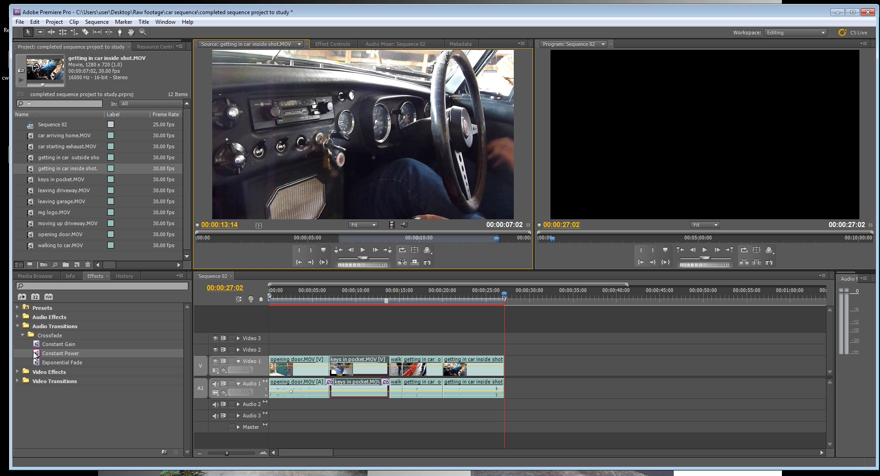
- Crossfade the audio between the outside and inside getting-in-car clips with Constant Power, then review the sequence
click(130, 357)
drag(130, 357, 438, 389)
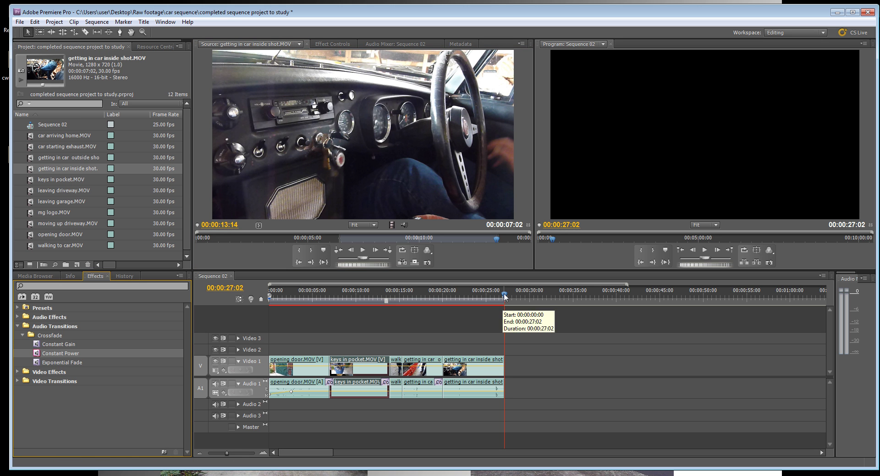
drag(505, 297, 375, 327)
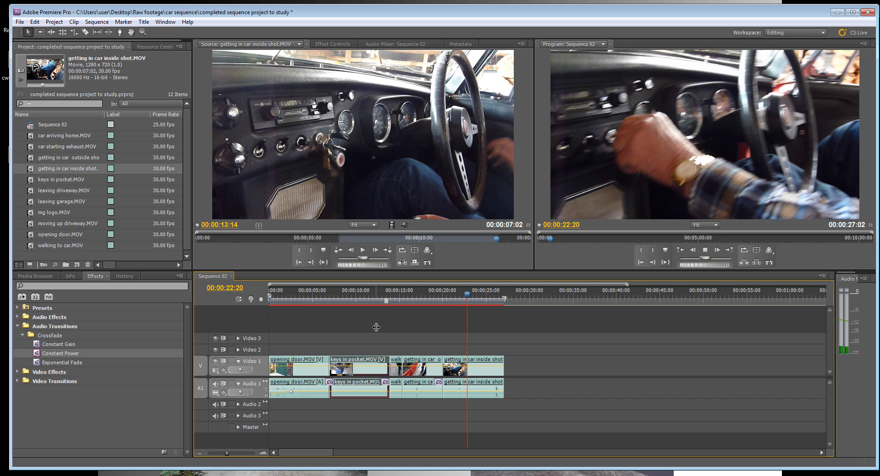
click(471, 297)
drag(470, 298, 457, 317)
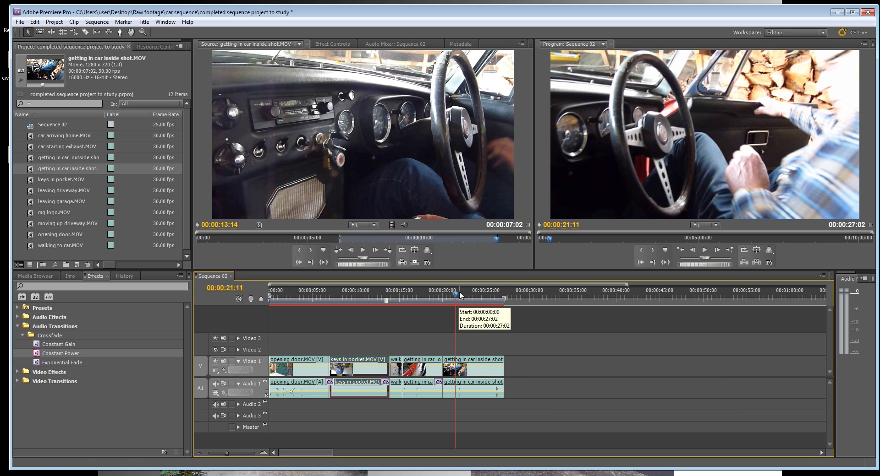
drag(456, 300, 468, 297)
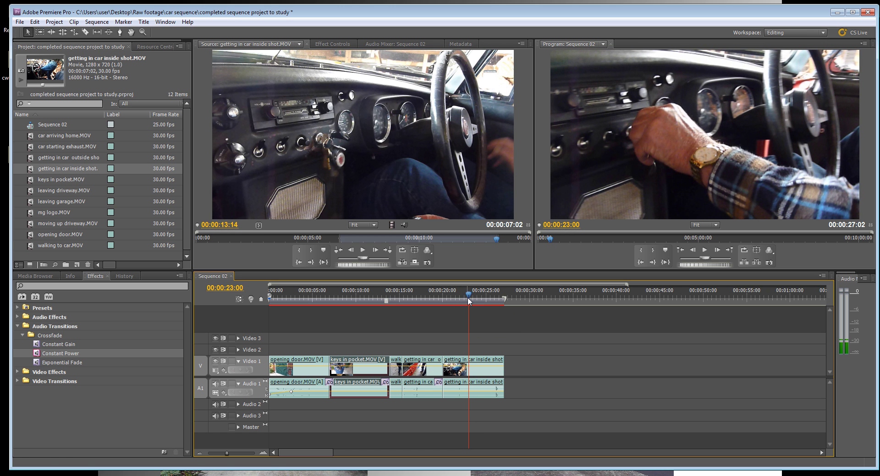
- Mark a 28-frame mg logo section ending at 03:23, insert it at 23:00, then undo the insert
click(54, 212)
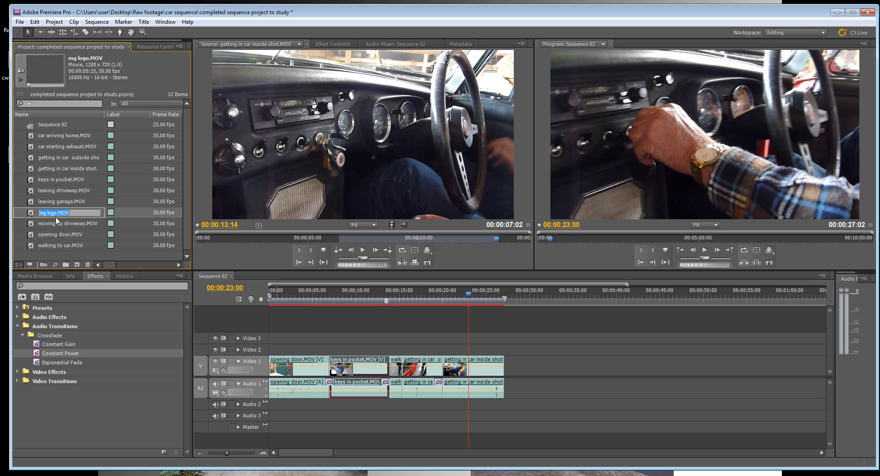
drag(260, 183, 273, 186)
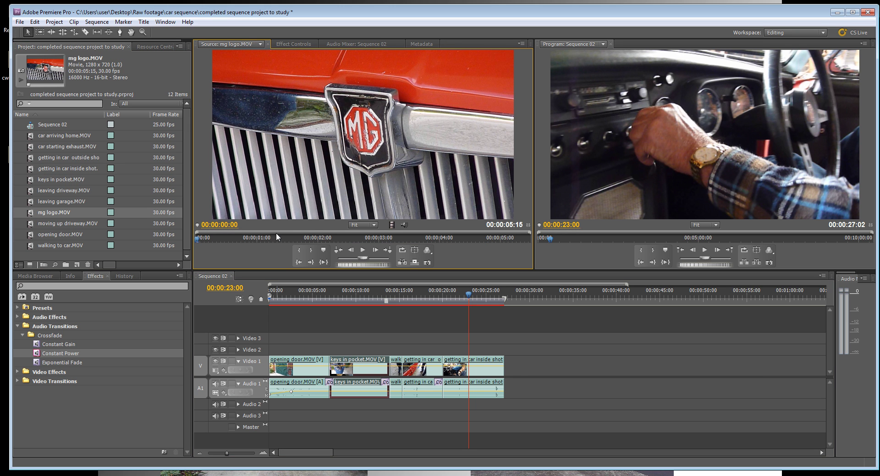
drag(200, 237, 369, 239)
click(298, 251)
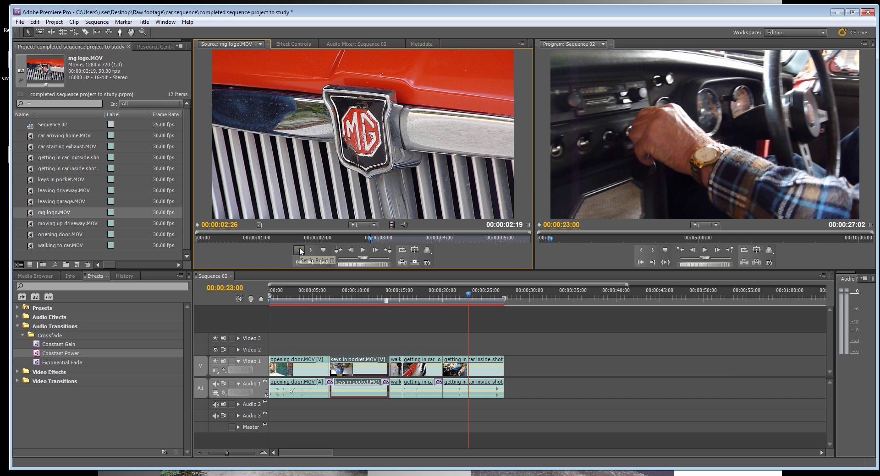
click(379, 244)
click(425, 239)
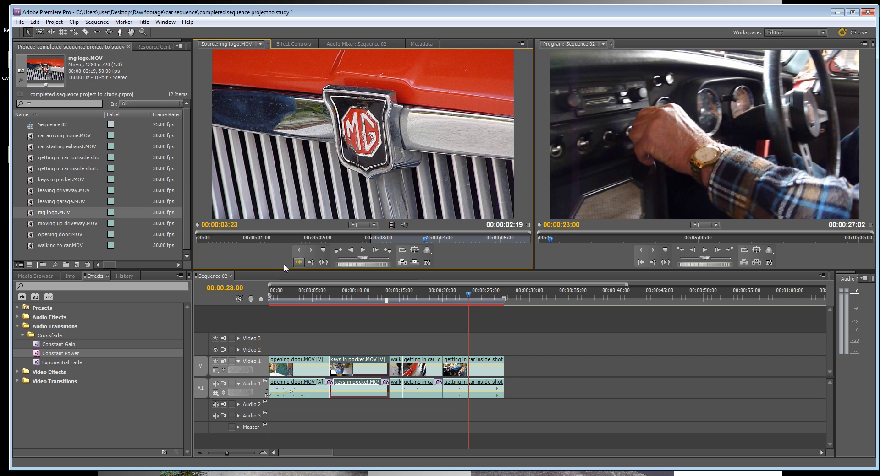
click(315, 250)
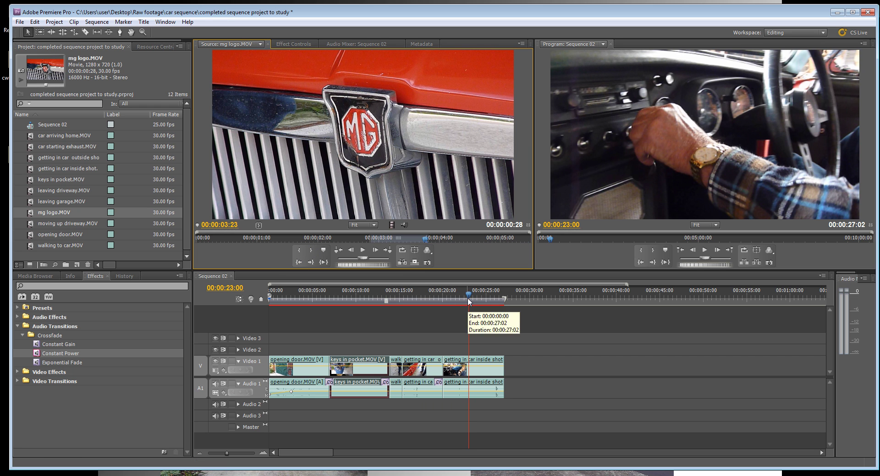
click(401, 262)
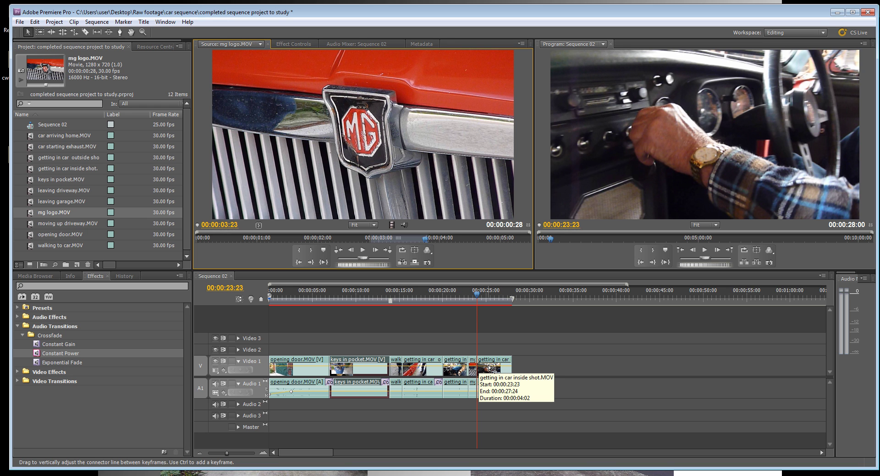
key(ctrl+z)
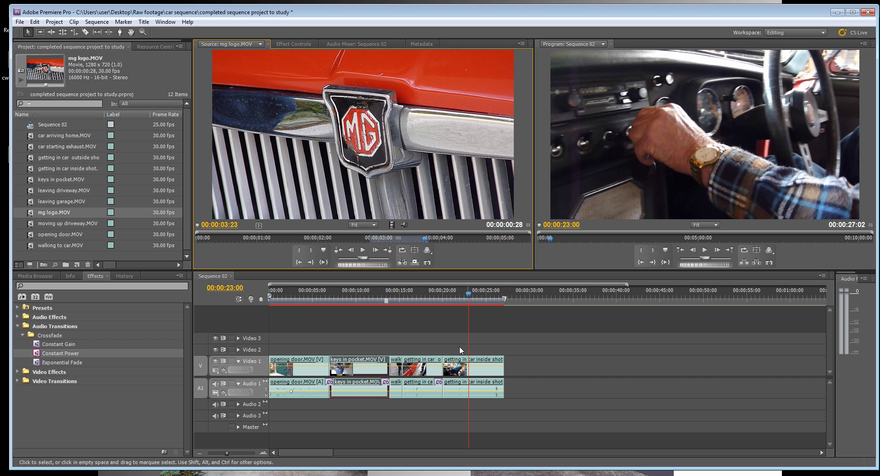
click(413, 264)
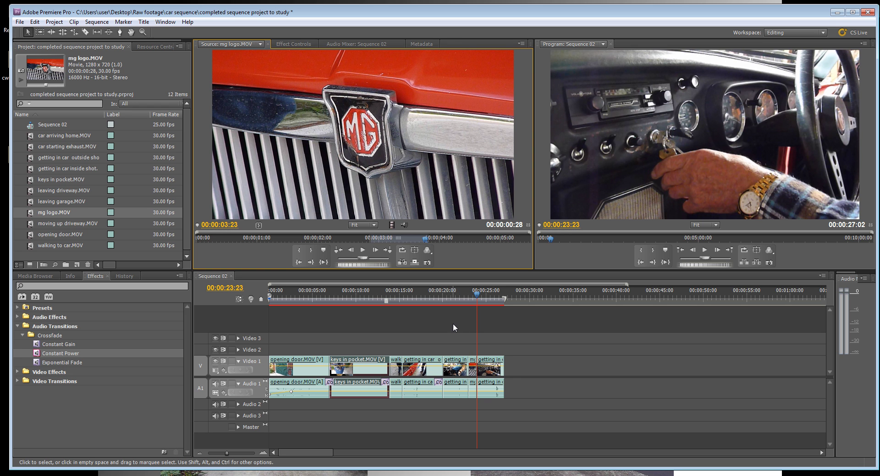
key(ctrl+z)
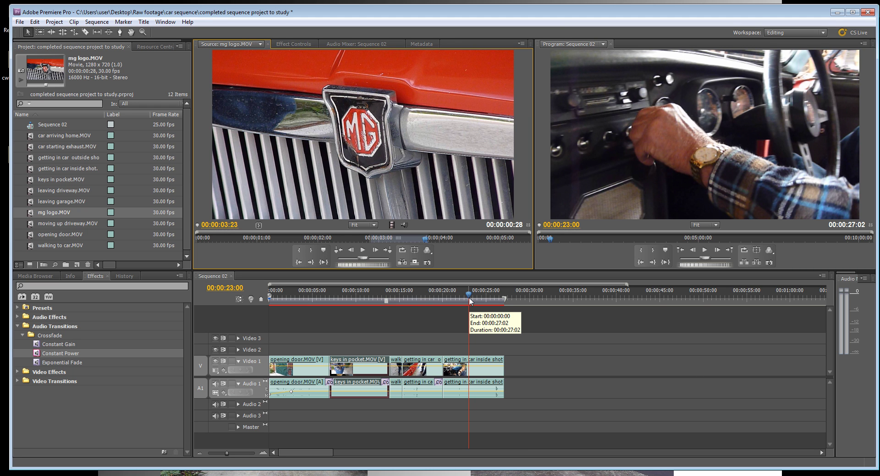
drag(468, 297, 503, 302)
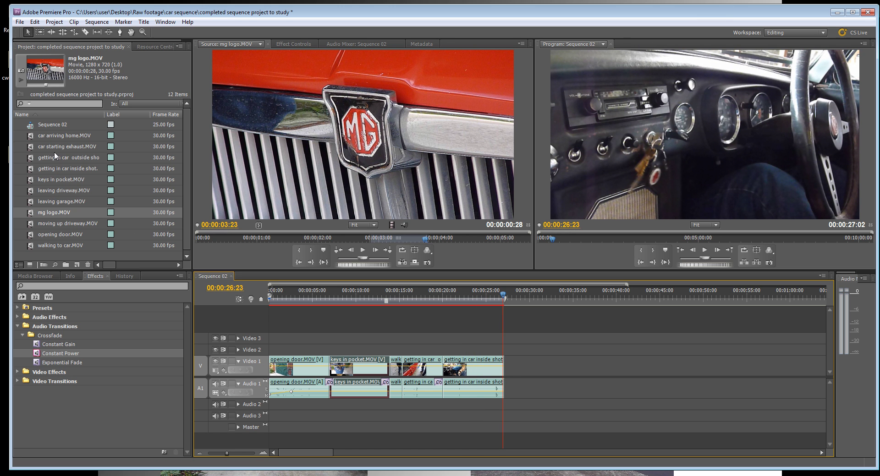
- Place car starting exhaust.MOV after the inside shot on Video 1 and scrub through it
drag(46, 145, 507, 375)
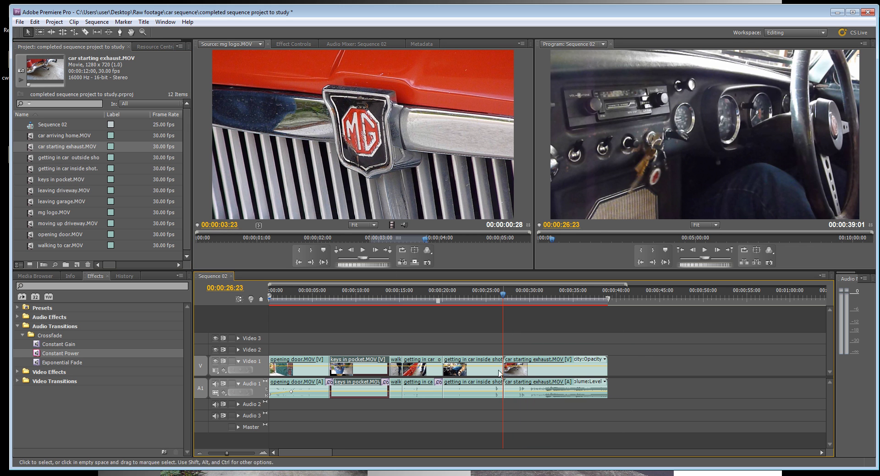
click(506, 296)
drag(506, 296, 544, 296)
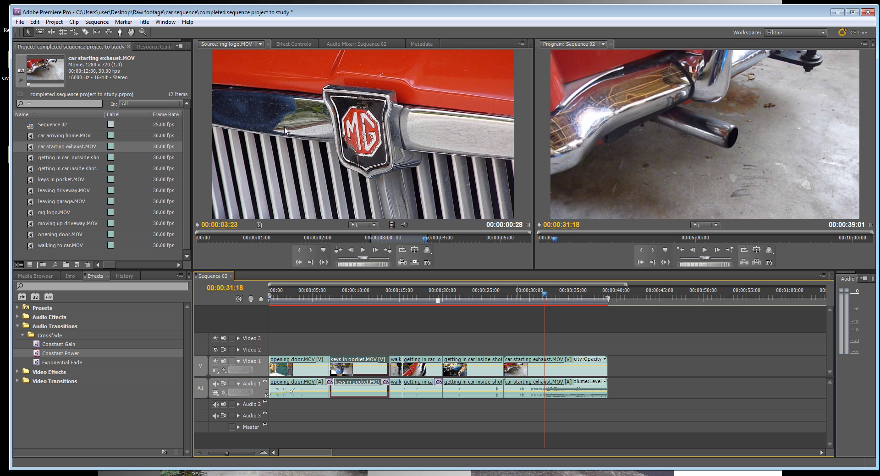
drag(545, 295, 609, 311)
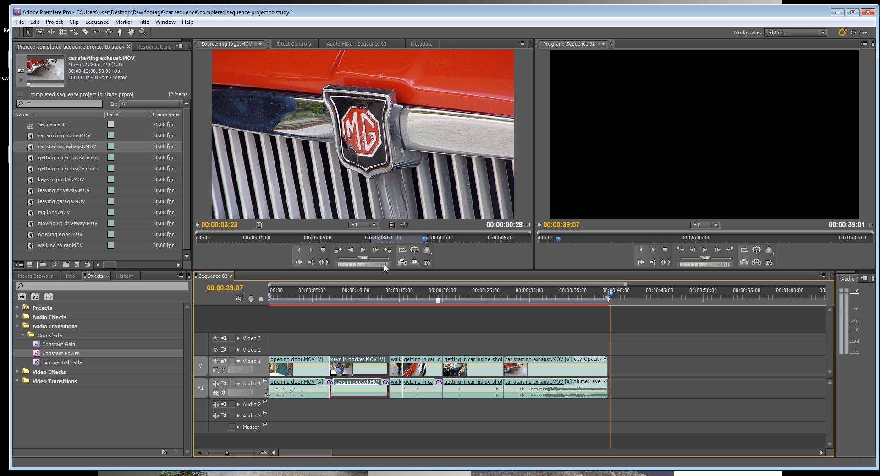
- Add the mg logo section, lengthen it to about two seconds, and slide its unlinked video over the exhaust's end
click(399, 262)
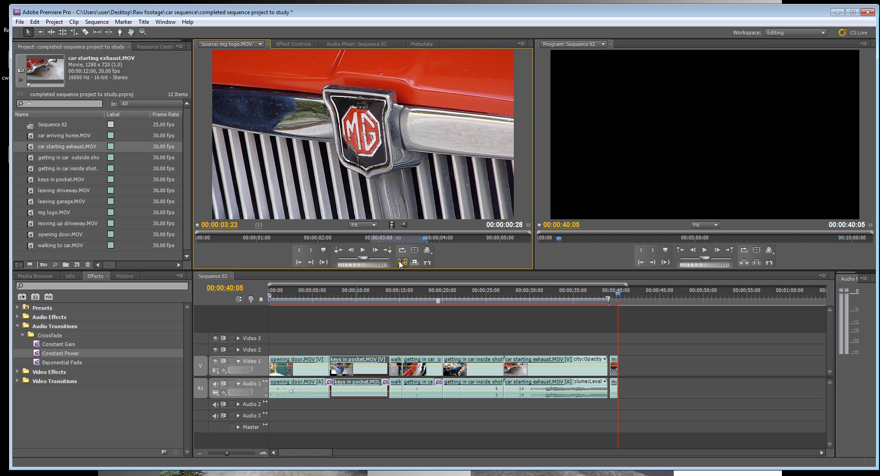
click(615, 297)
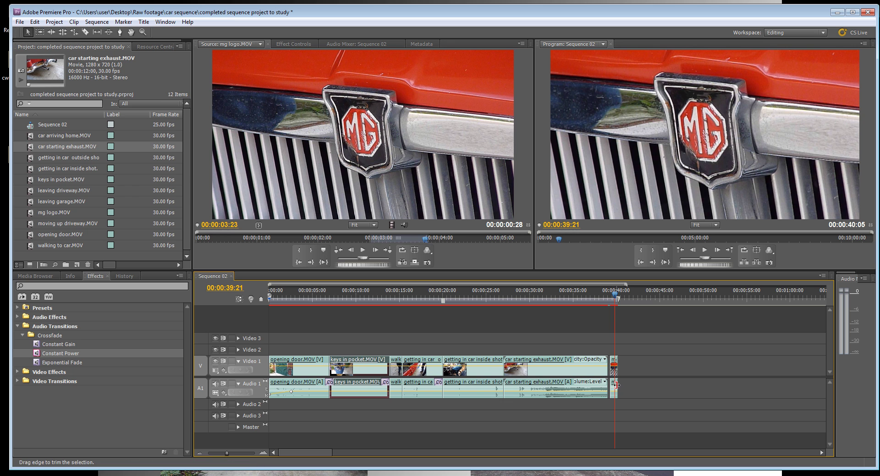
drag(616, 385, 631, 389)
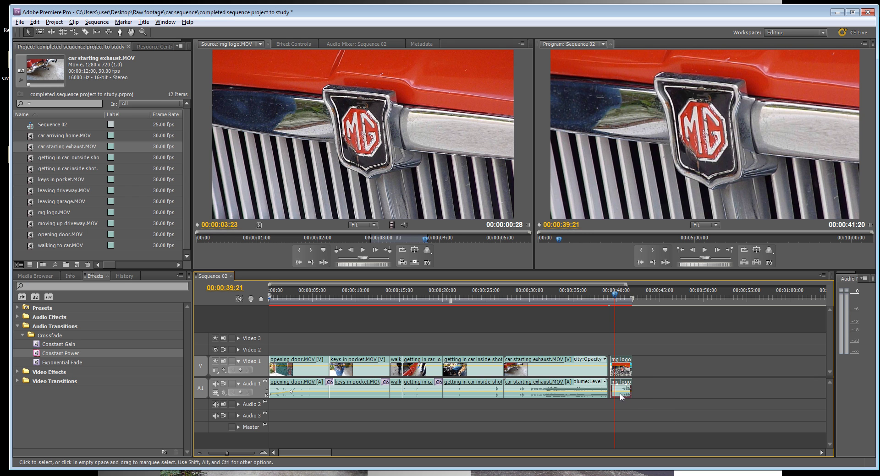
alt+click(623, 393)
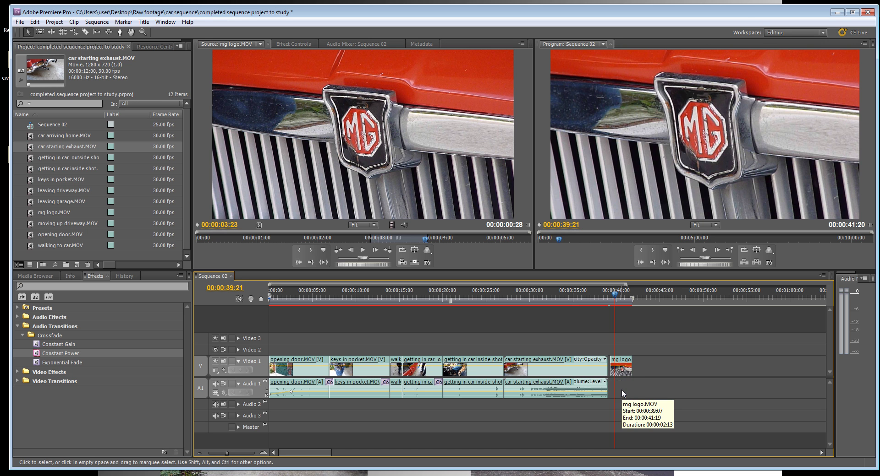
drag(622, 365, 595, 365)
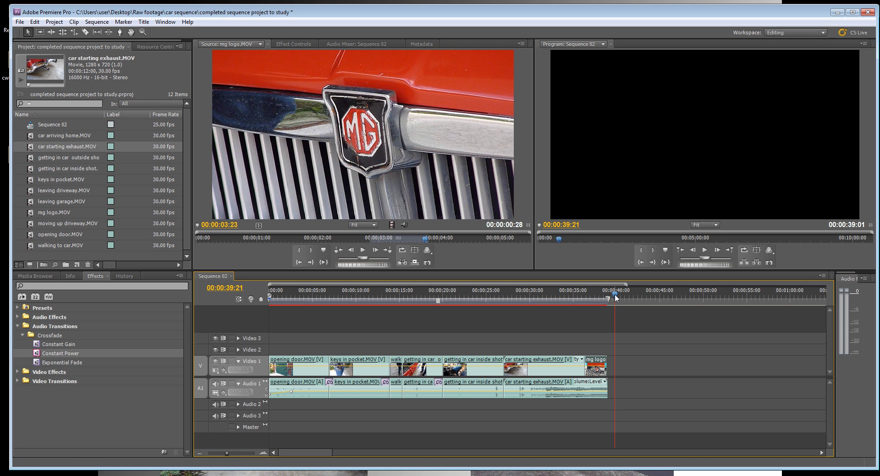
drag(614, 294, 555, 304)
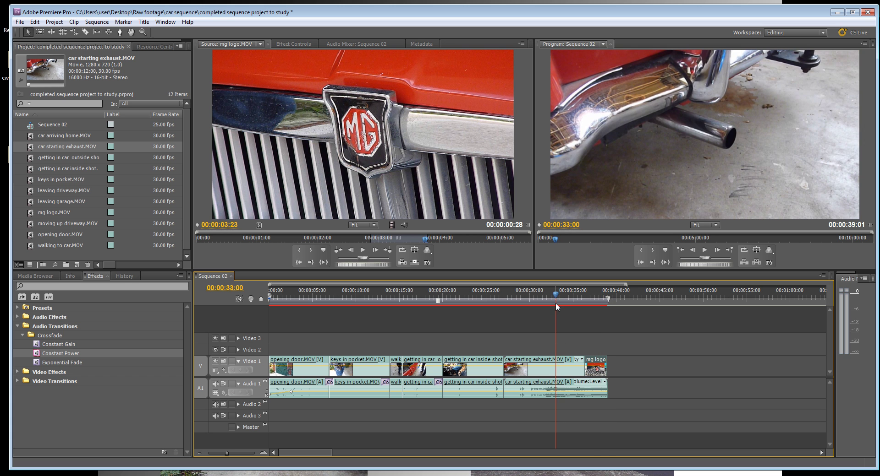
key(space)
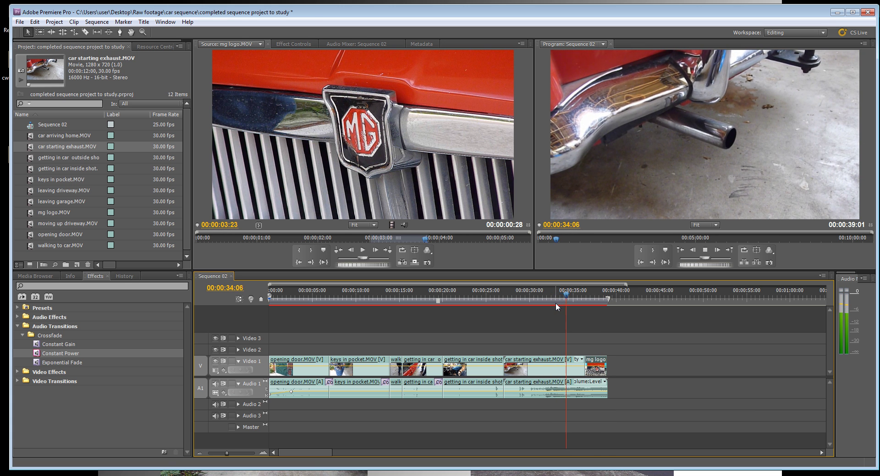